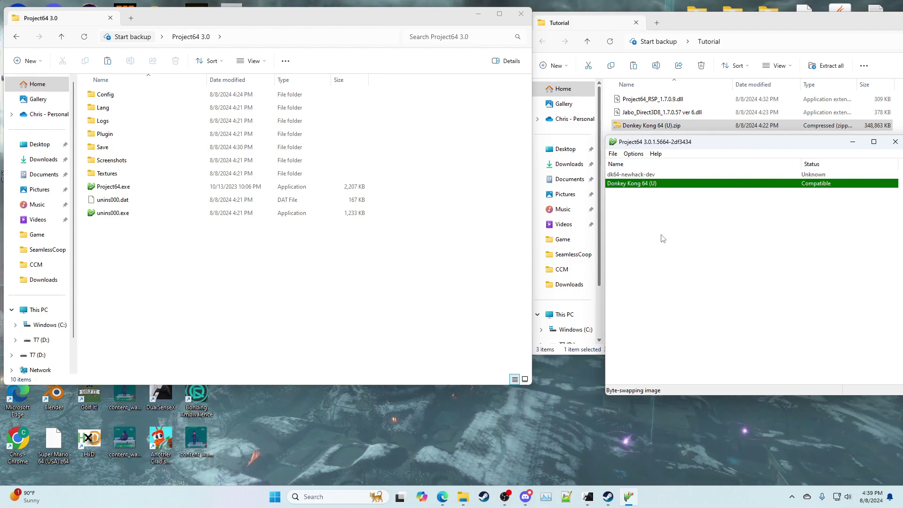
Examine the two plugin DLL files and Donkey Kong 64 (U).zip in the Tutorial folder
drag(693, 143, 671, 147)
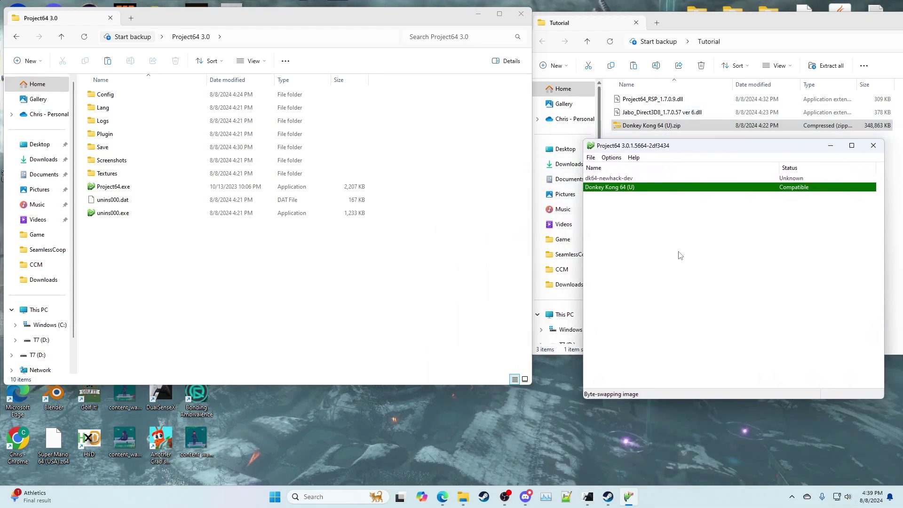
click(696, 335)
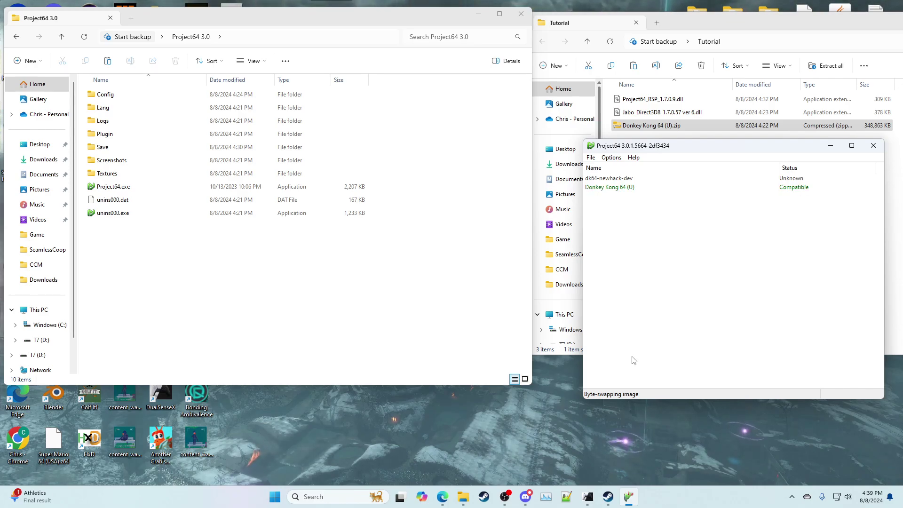
click(632, 137)
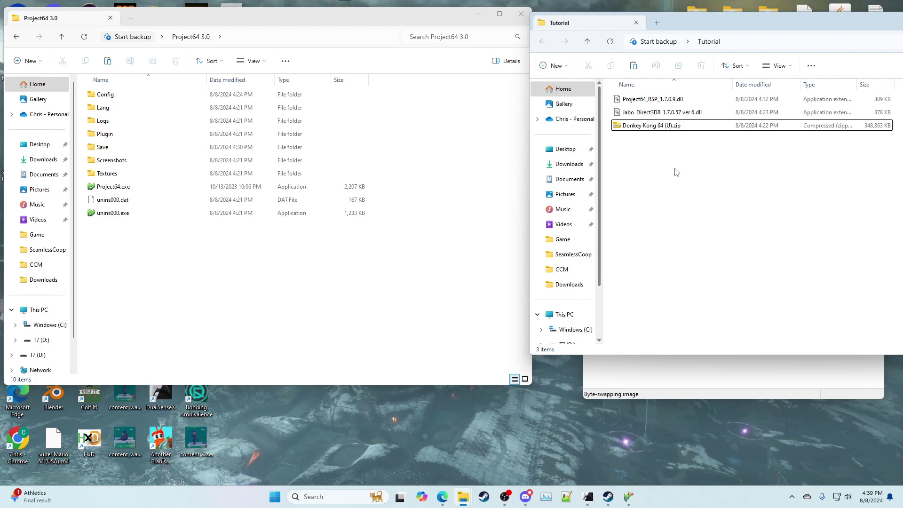
key(Down)
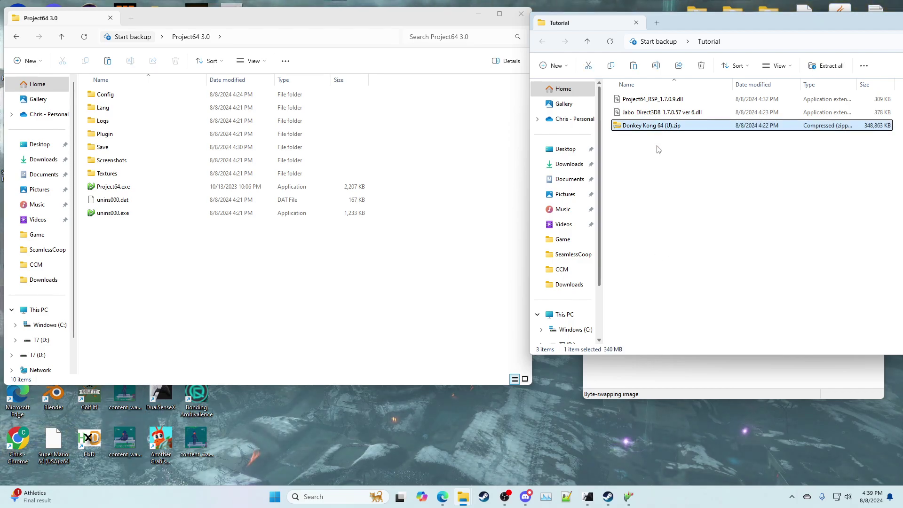
click(657, 176)
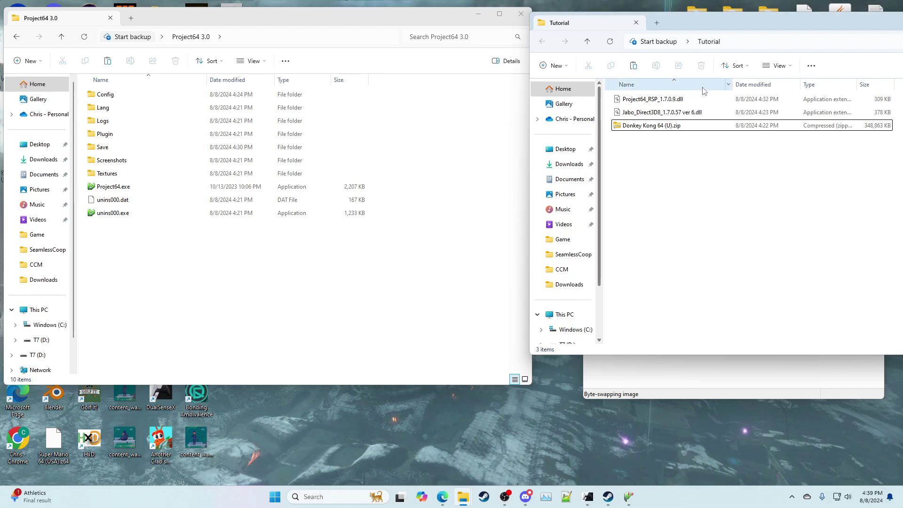
click(690, 113)
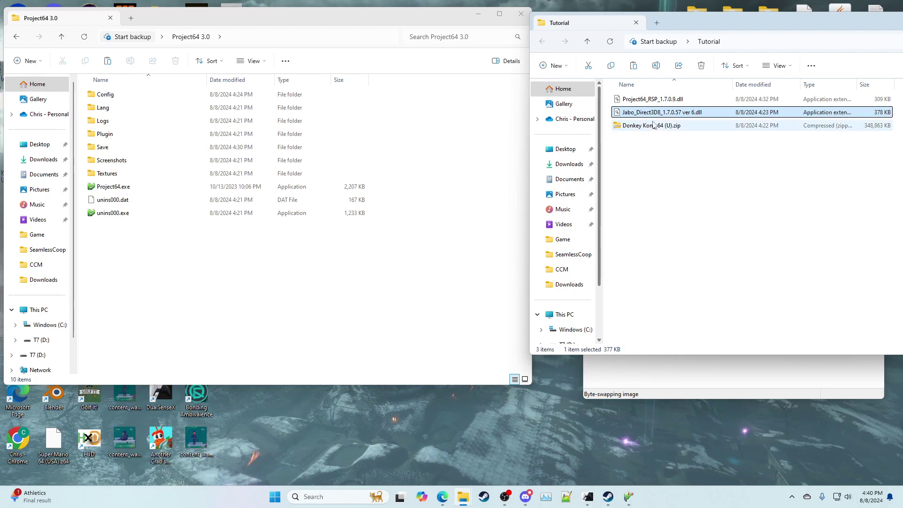
key(Up)
key(Down)
click(706, 225)
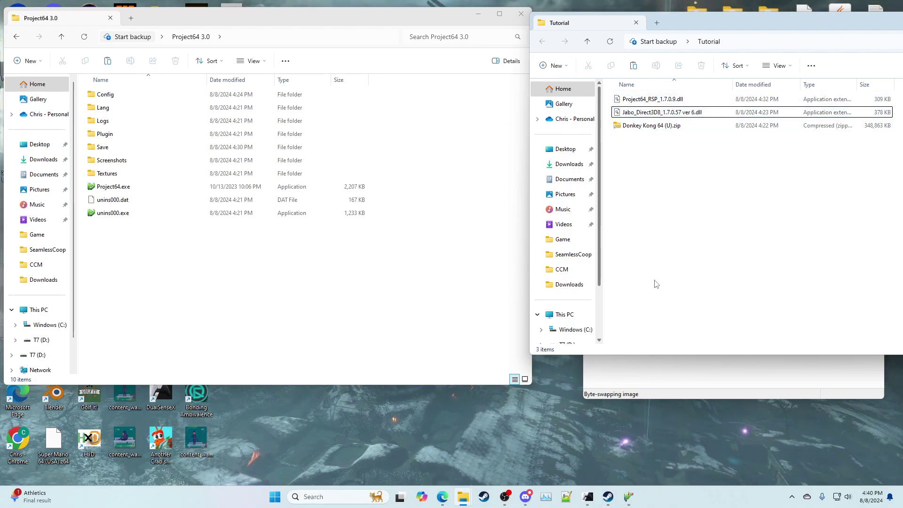
Place the emulator window over the Project64 3.0 folder window and refresh the ROM list
drag(193, 301, 216, 282)
click(677, 383)
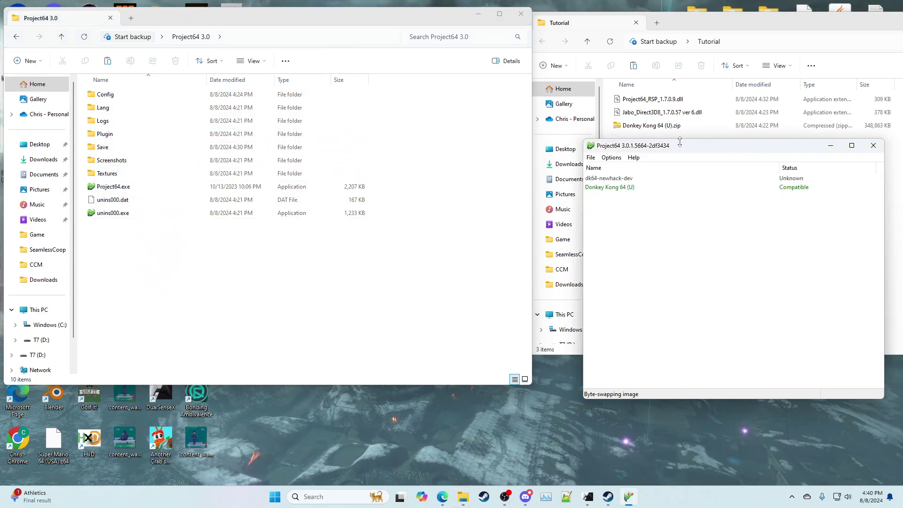
drag(682, 147, 339, 166)
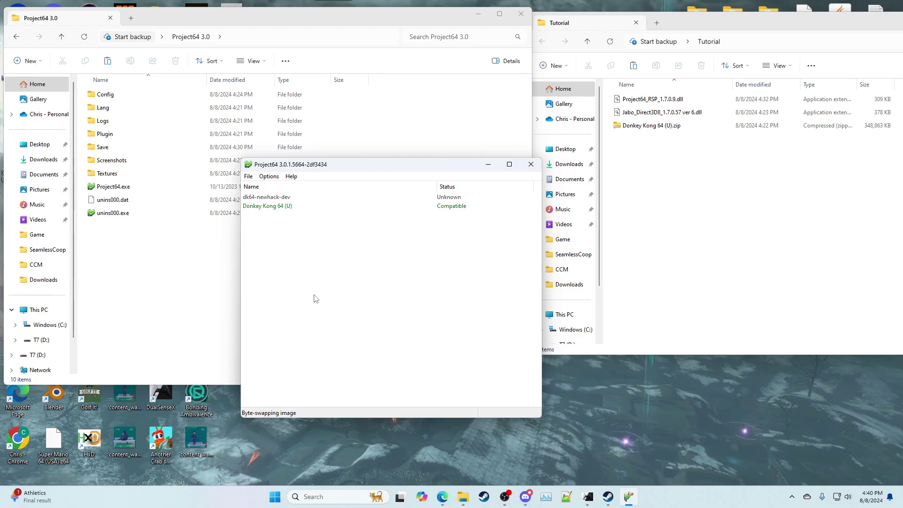
click(248, 176)
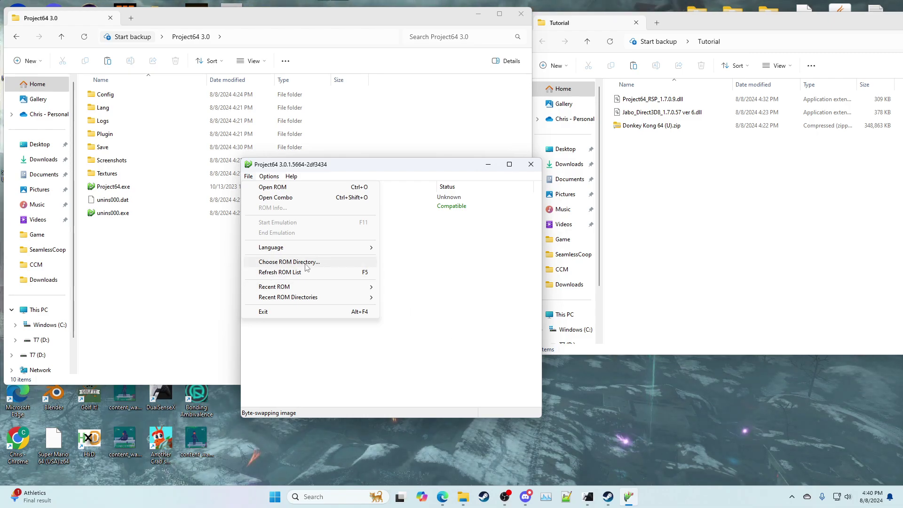
click(447, 259)
key(F5)
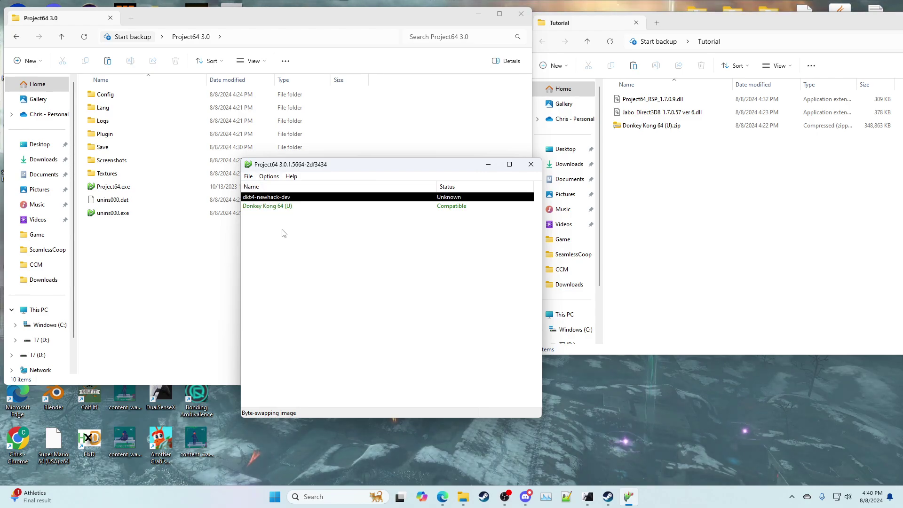
Open the emulator configuration and examine the texture pack directory path in the Directories settings
click(269, 176)
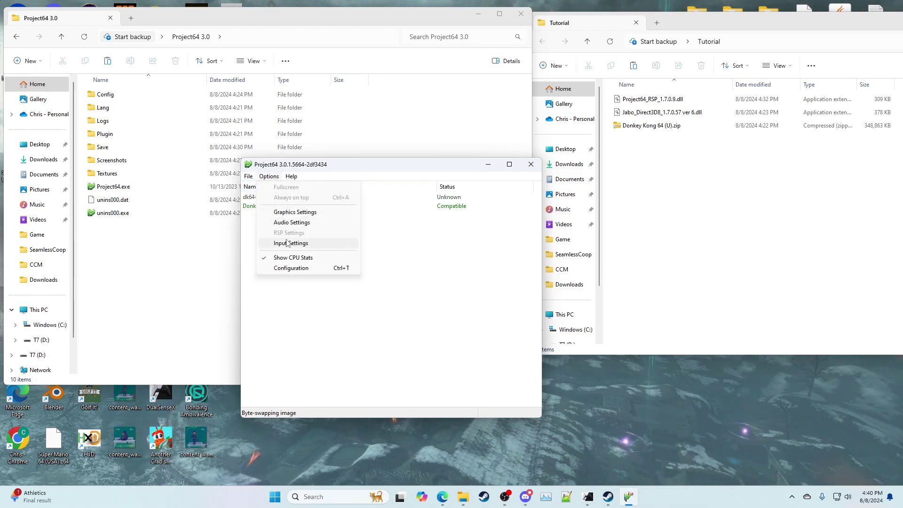
click(289, 268)
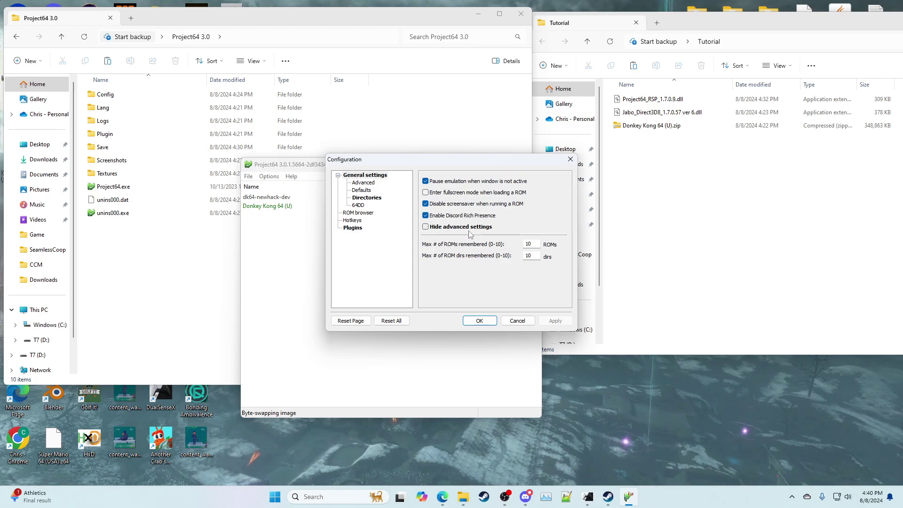
click(365, 198)
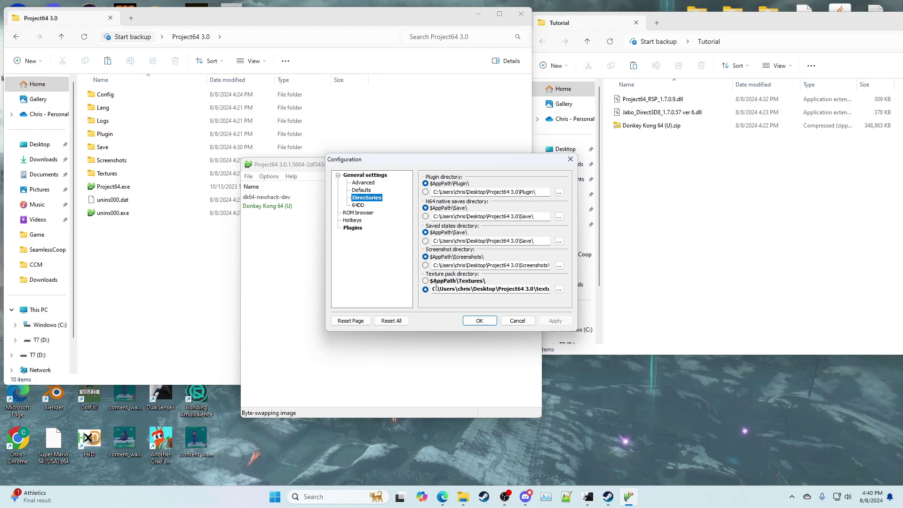
drag(484, 289, 528, 304)
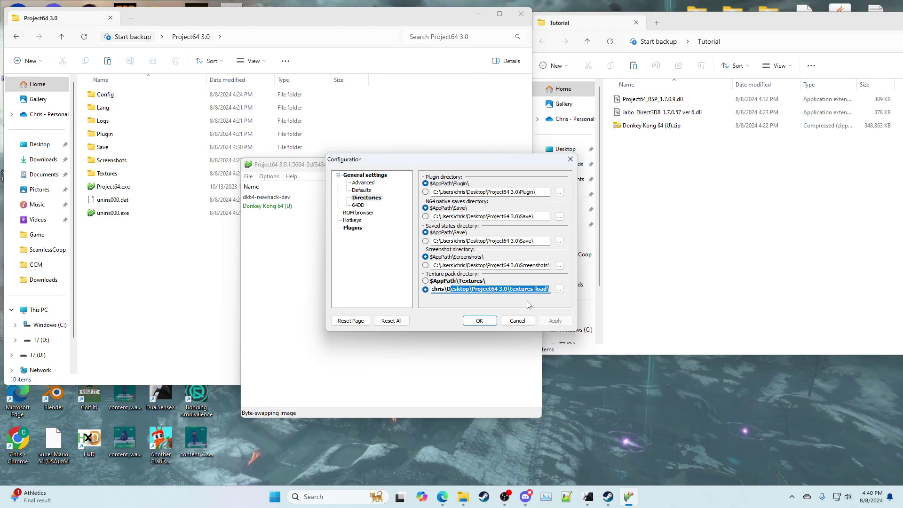
drag(471, 290, 545, 295)
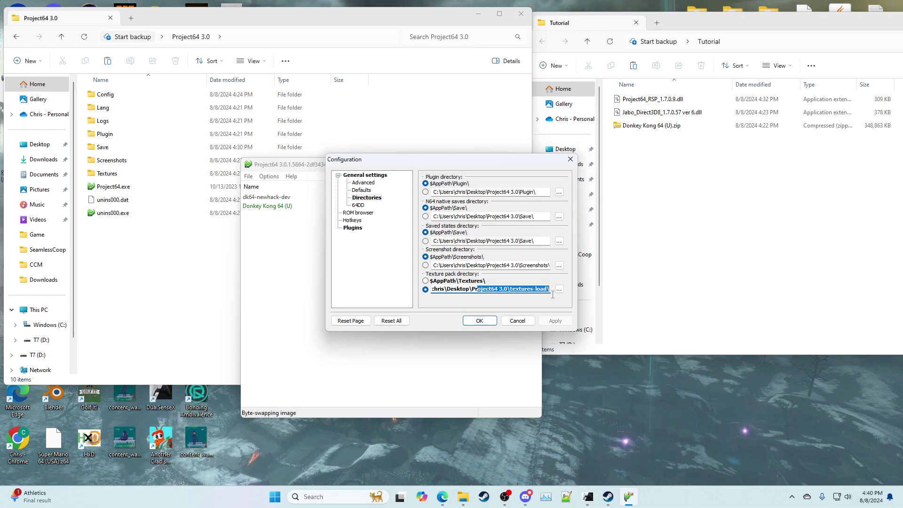
Check the video (graphics) plugin selection in the Plugins settings
click(353, 230)
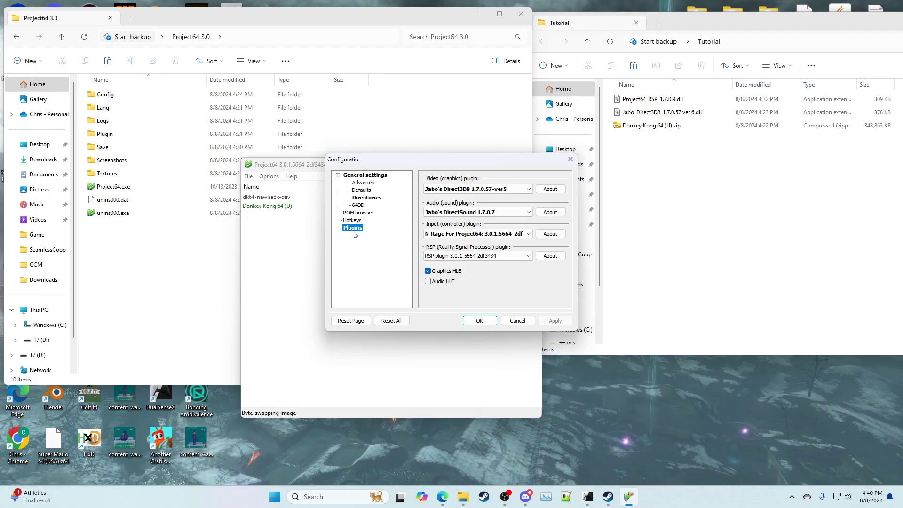
click(507, 193)
click(507, 194)
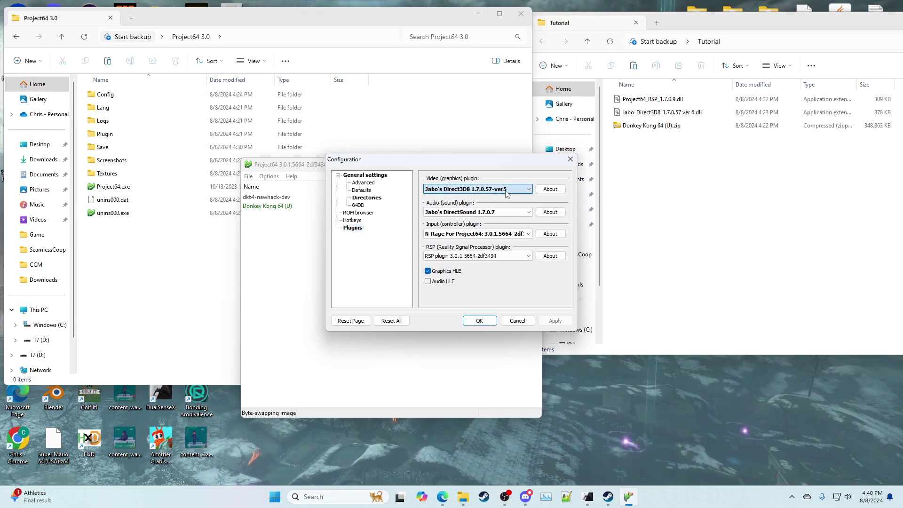
click(506, 193)
click(507, 194)
Move Jabo_Direct3D8_1.7.0.57 ver 6.dll from the Tutorial folder into the GFX subfolder of Project64 3.0's Plugin folder
click(203, 289)
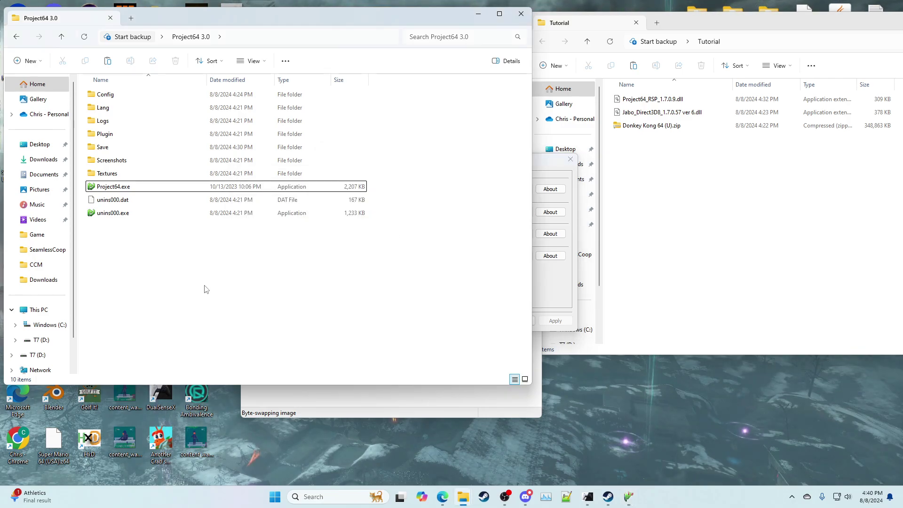
click(648, 115)
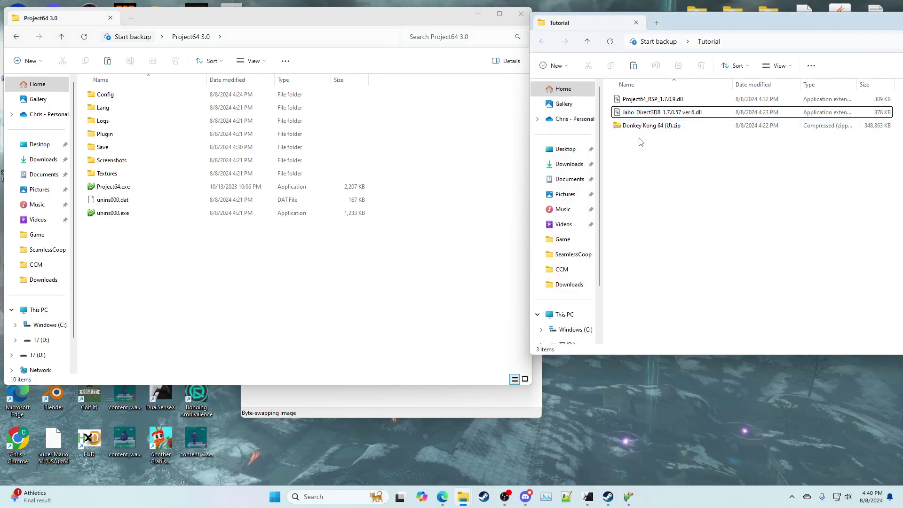
click(678, 142)
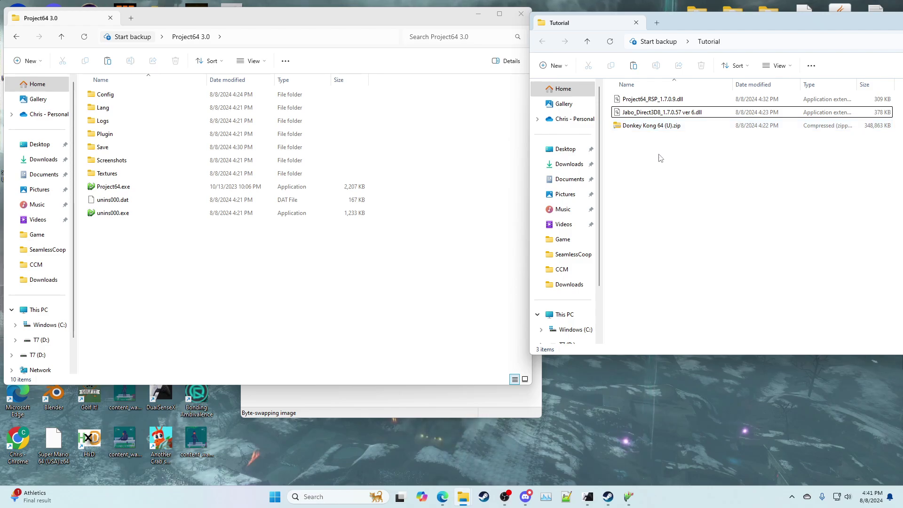
click(166, 320)
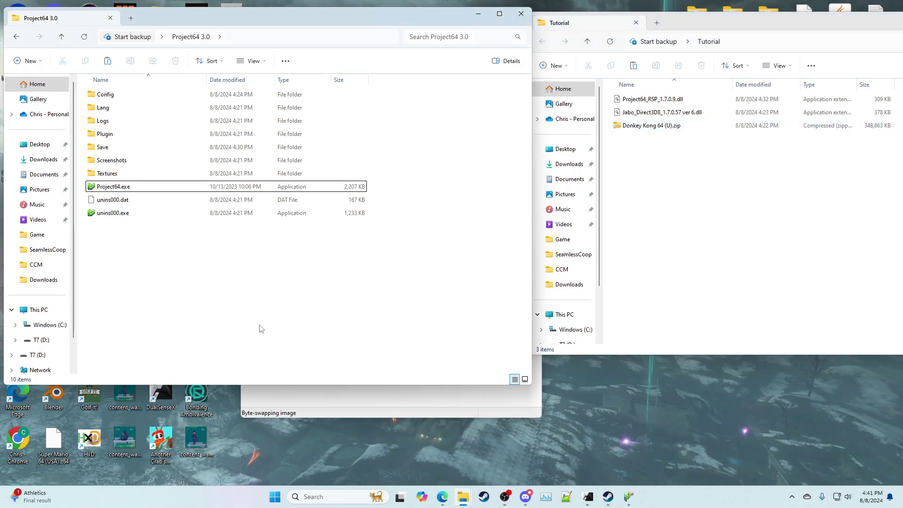
double_click(125, 133)
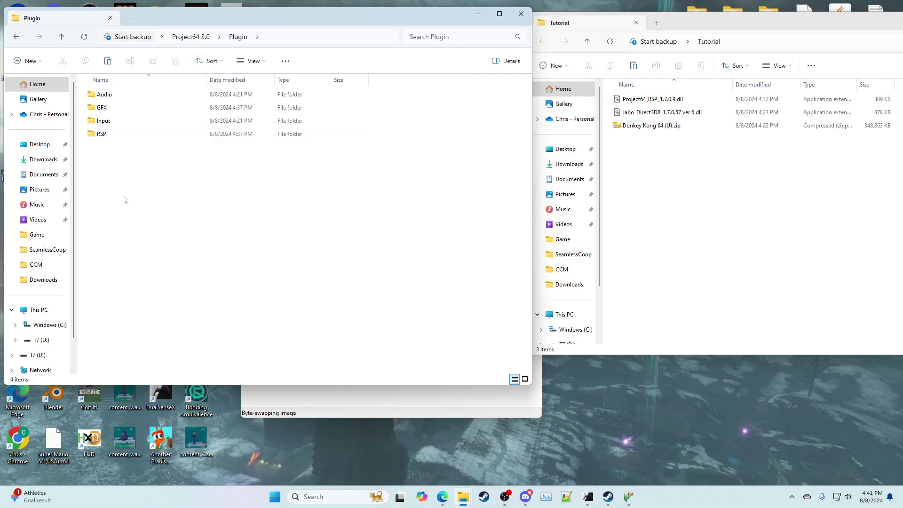
double_click(107, 109)
click(658, 112)
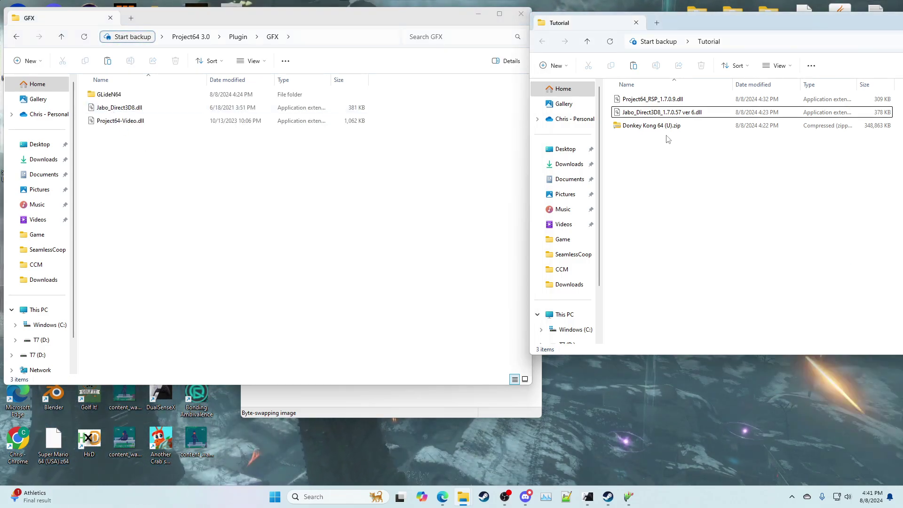
drag(277, 214, 277, 215)
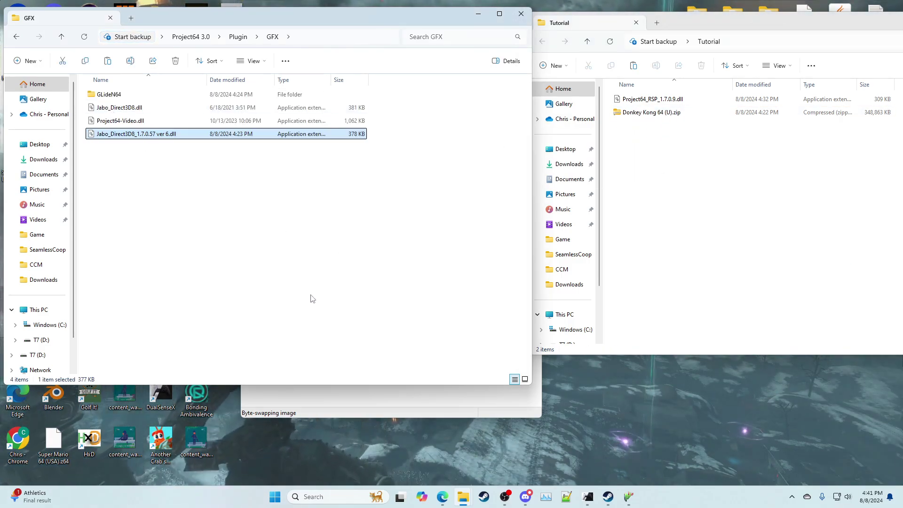
Move Project64_RSP_1.7.0.9.dll from the Tutorial folder into the RSP subfolder of the Plugin folder and return to Plugin
click(237, 36)
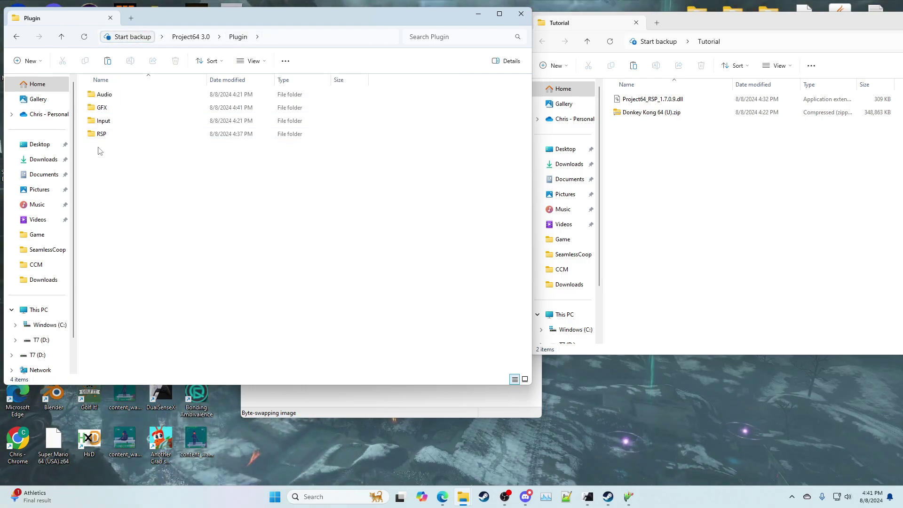
double_click(102, 134)
drag(653, 99, 312, 325)
click(237, 36)
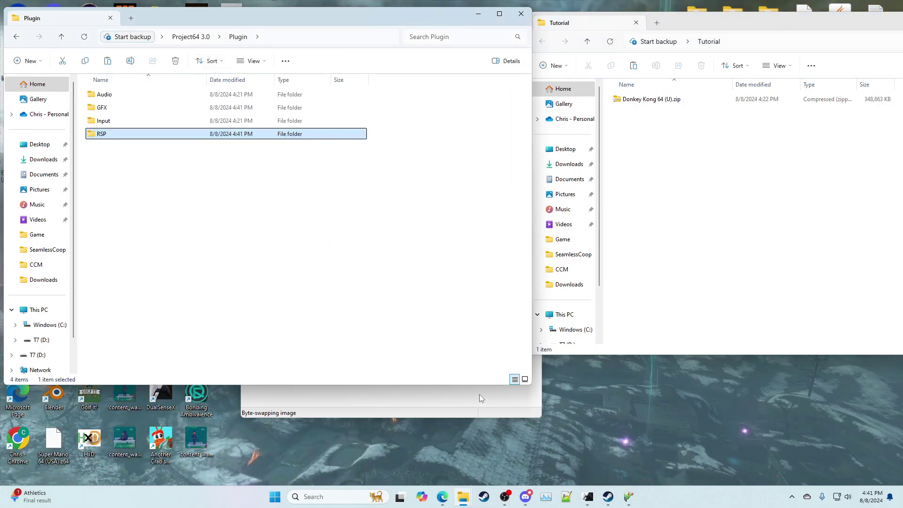
Check the video plugin choices in the open emulator configuration and close it without saving changes
click(479, 394)
click(457, 186)
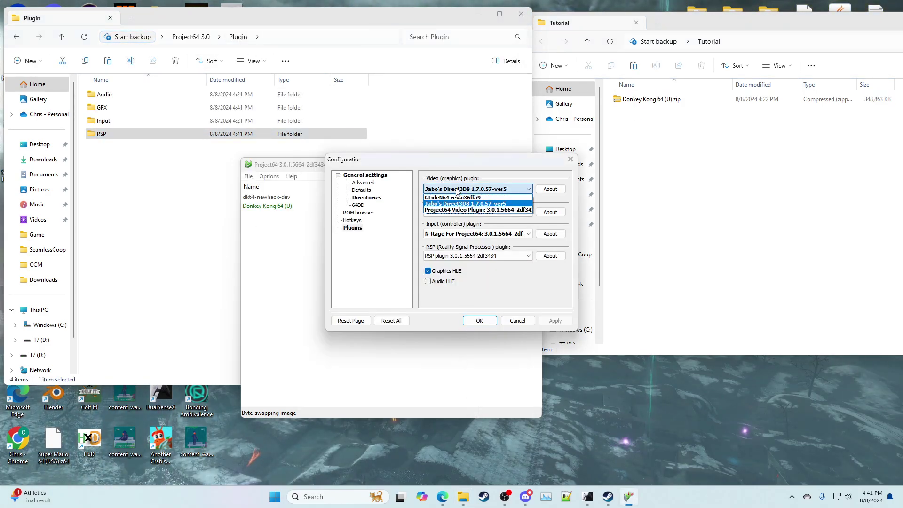
click(465, 203)
click(475, 188)
click(517, 321)
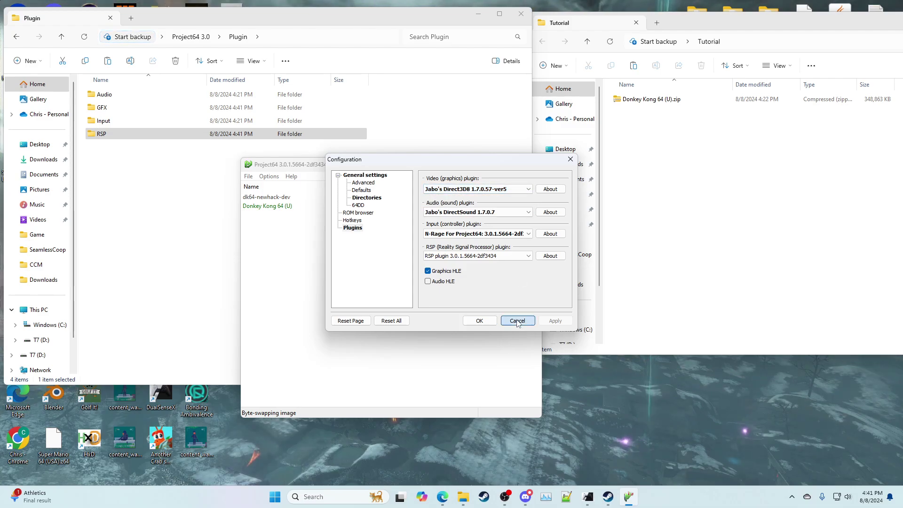
click(517, 321)
Reopen the configuration's Plugins settings and set the video plugin to Jabo's Direct3D8 1.7.0.57-ver6
click(269, 176)
click(292, 268)
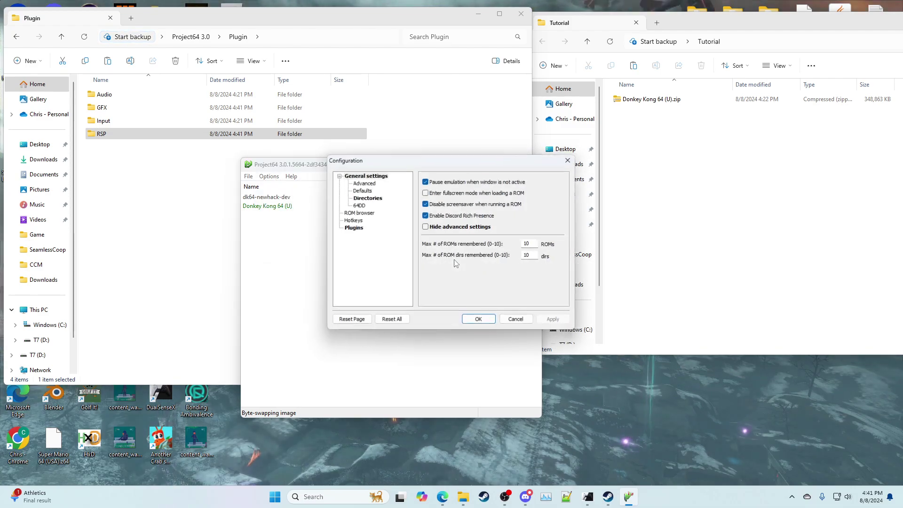
click(353, 228)
click(458, 189)
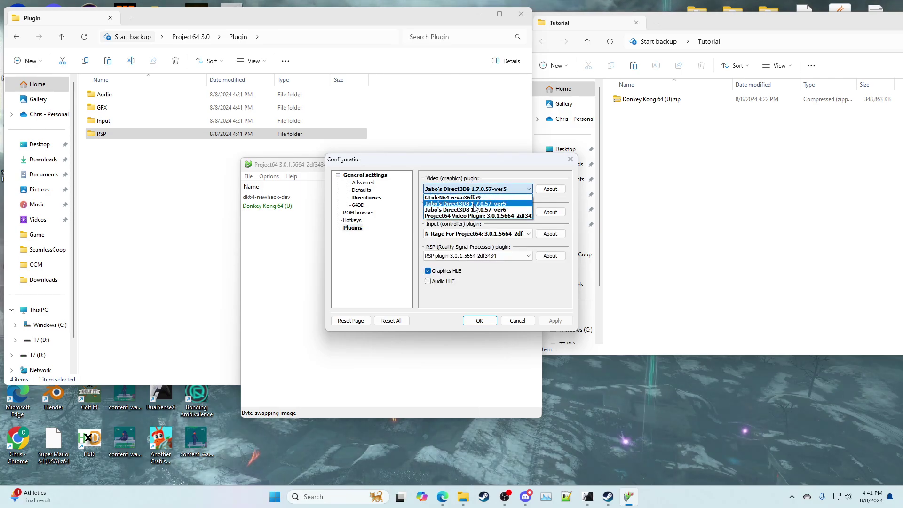
click(474, 210)
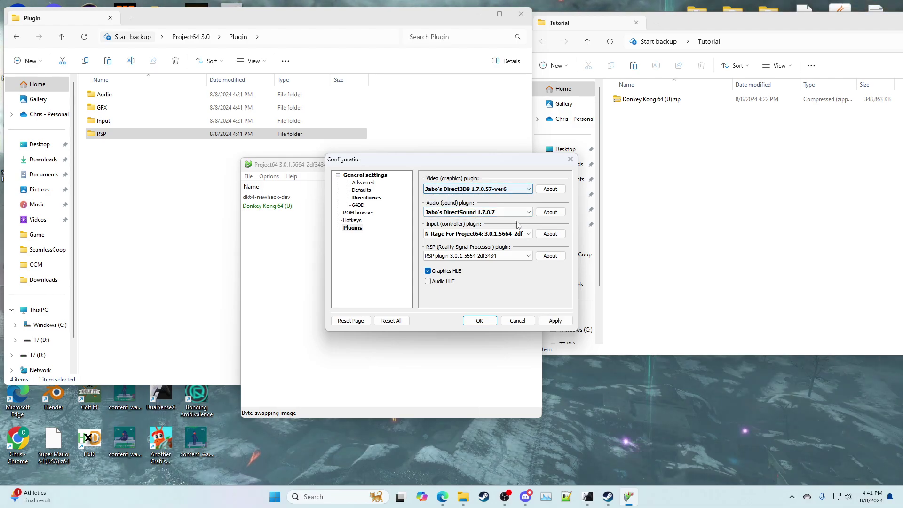
Review the audio plugin choices and select N-Rage For Project64 as the input plugin in the Plugins settings
click(470, 212)
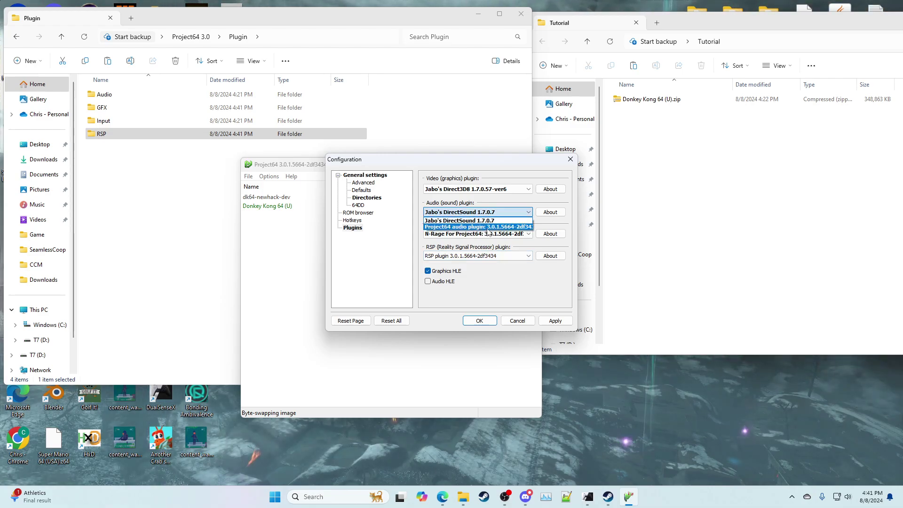
click(499, 248)
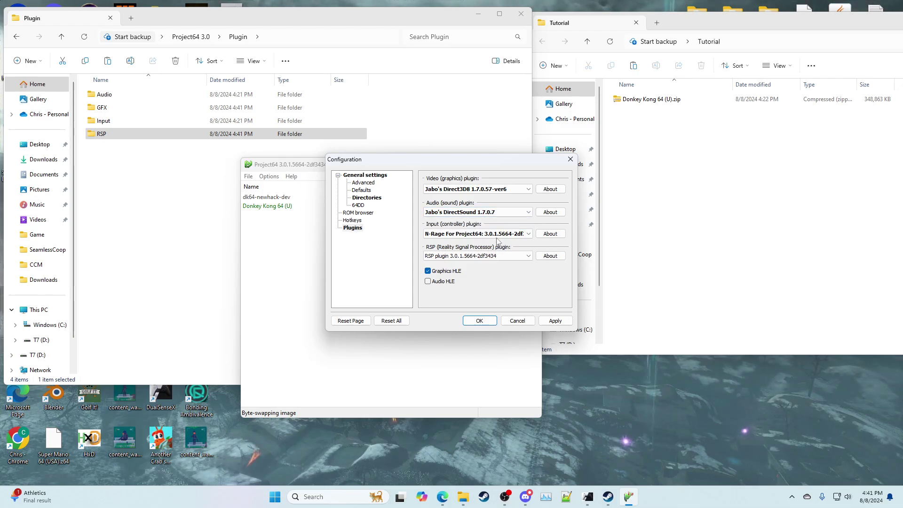
click(499, 237)
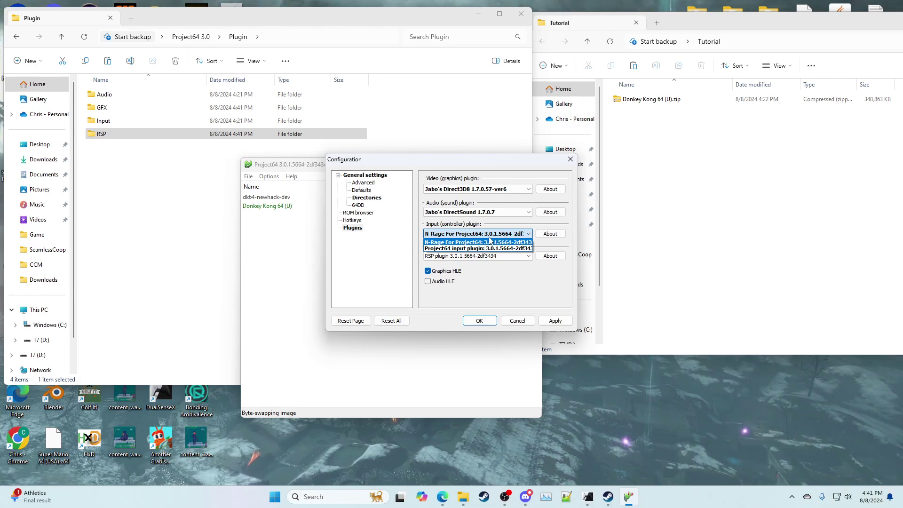
click(489, 243)
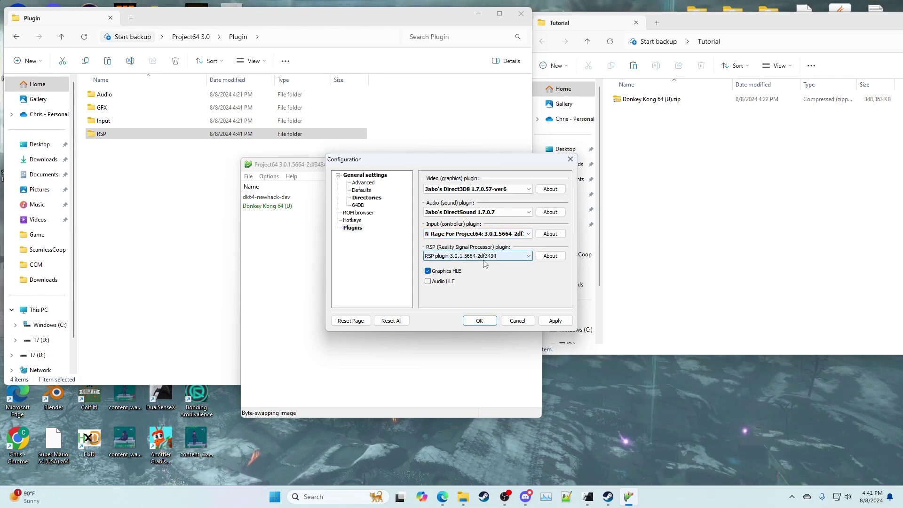
Set the RSP plugin to RSP Plugin 1.7.0.9, then apply the changes and close the configuration
click(484, 259)
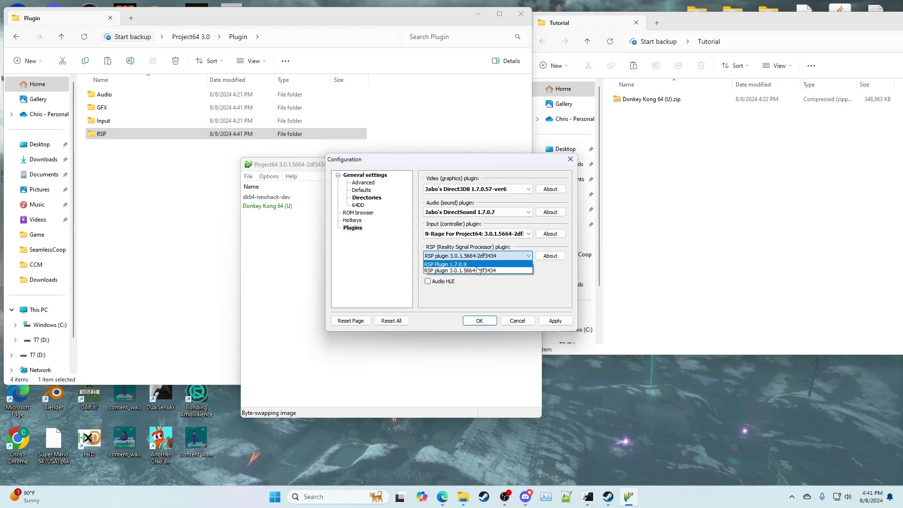
click(478, 266)
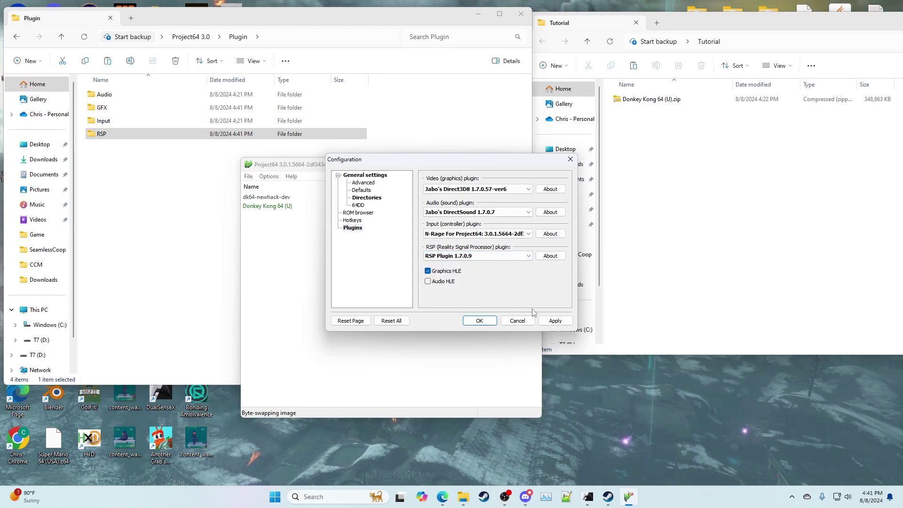
click(555, 321)
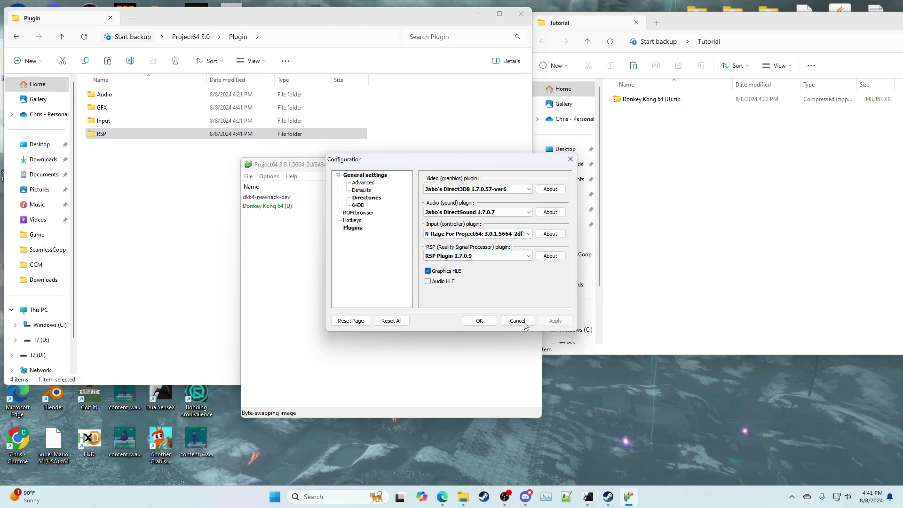
click(489, 324)
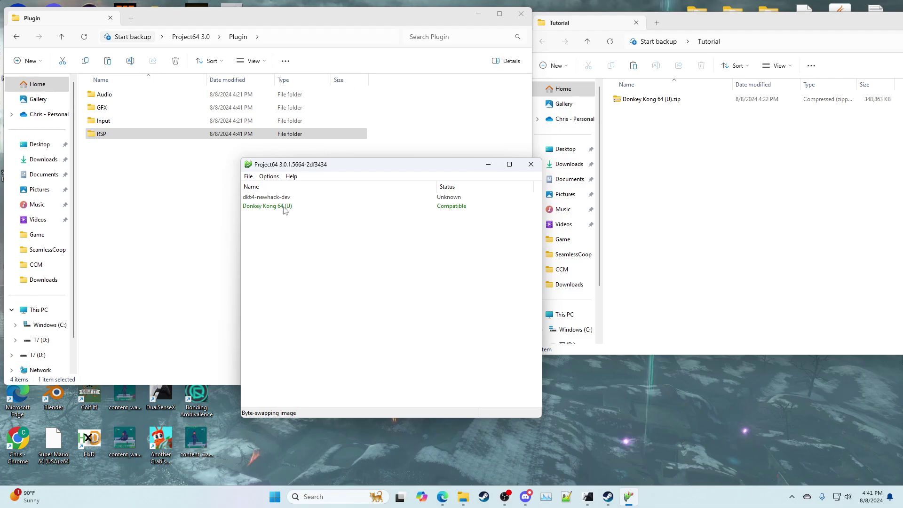
Return to File Explorer and go up from the Plugin folder to the Project64 3.0 folder
click(282, 134)
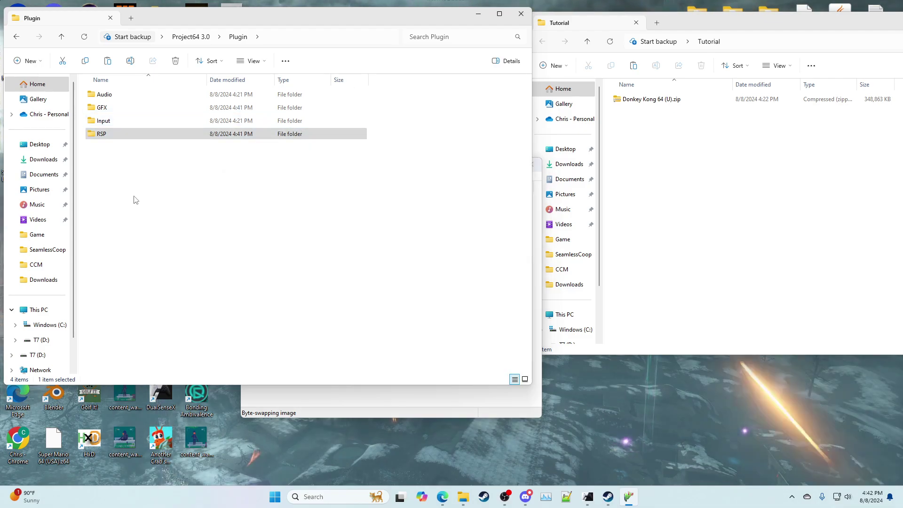
key(BackSpace)
click(202, 263)
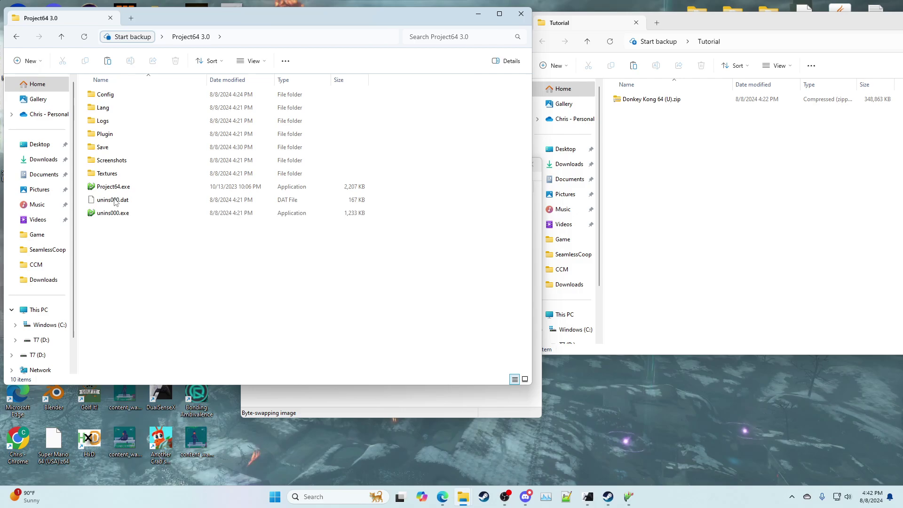
Run Select Texture Pack for Donkey Kong 64 (U) in the emulator to generate the textures-load folder, and open that folder
click(428, 410)
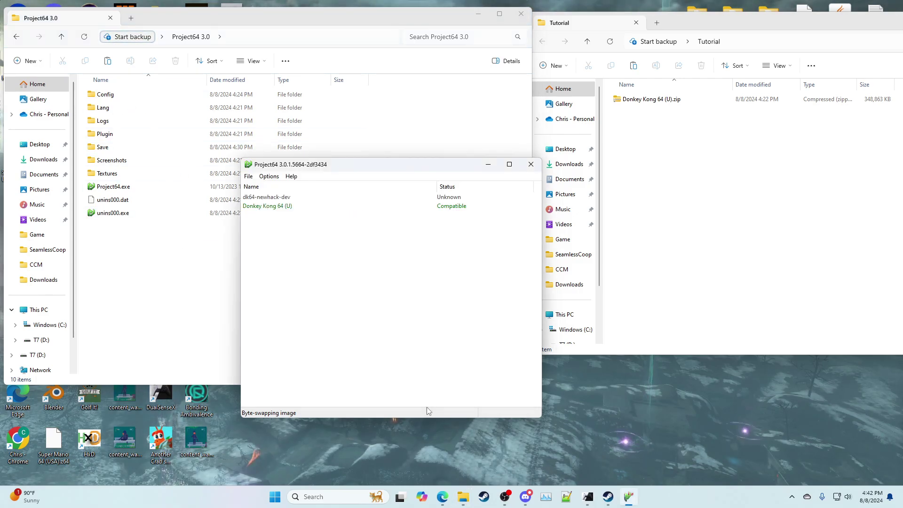
right_click(279, 207)
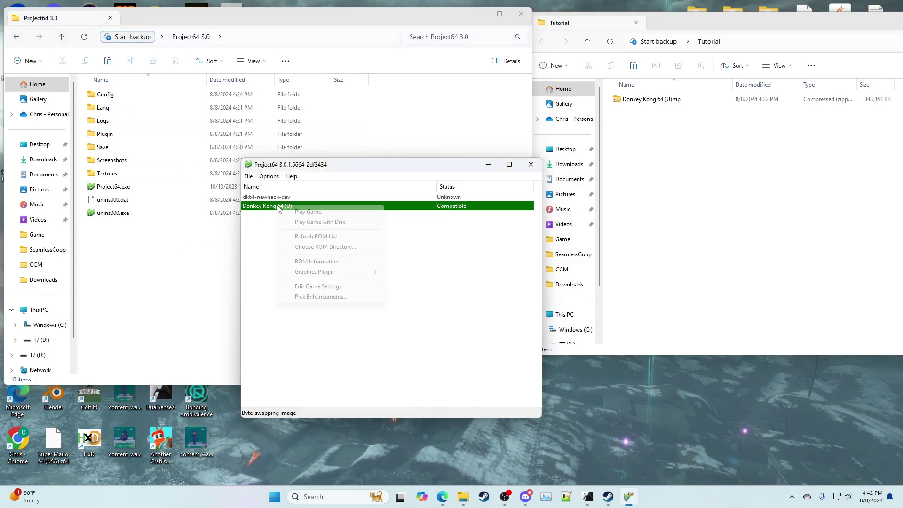
mouse_move(315, 275)
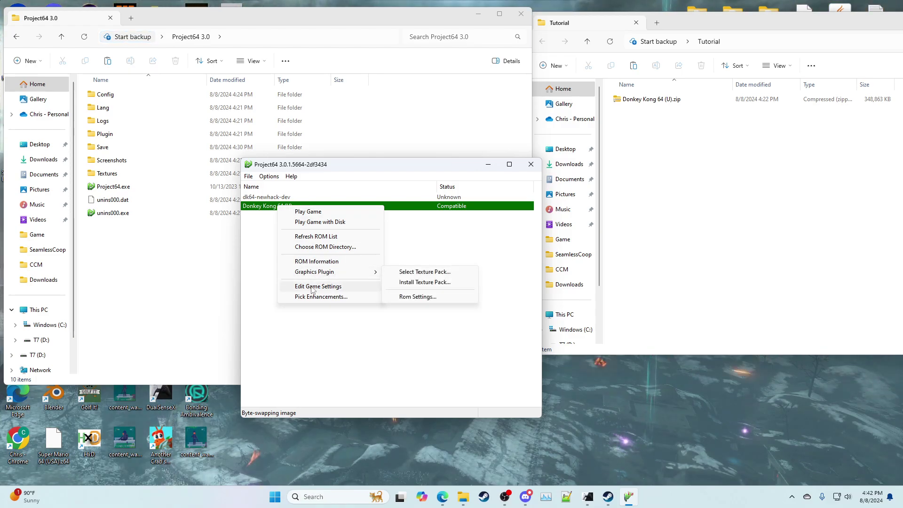
click(262, 193)
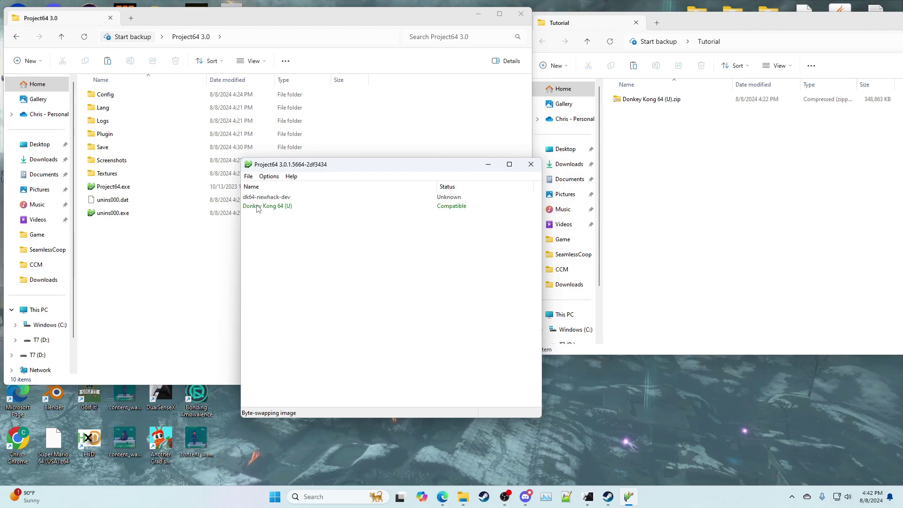
click(256, 207)
right_click(271, 211)
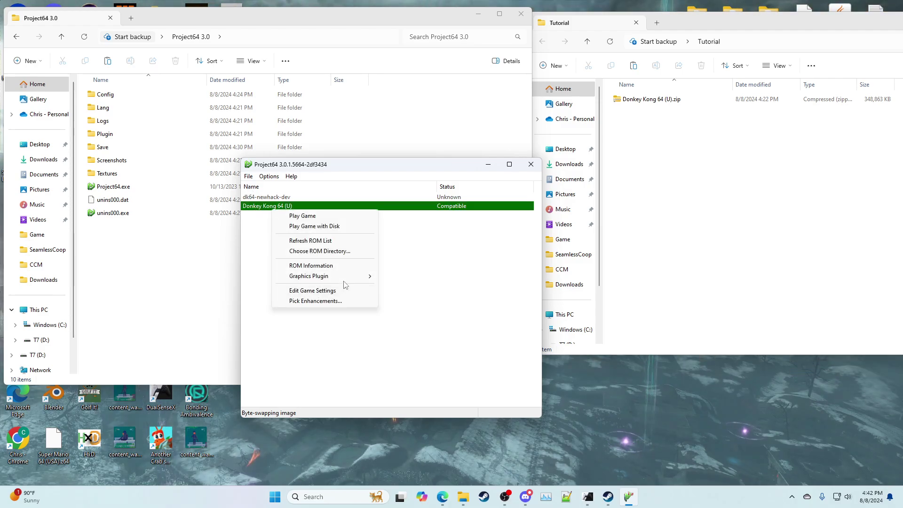
mouse_move(347, 278)
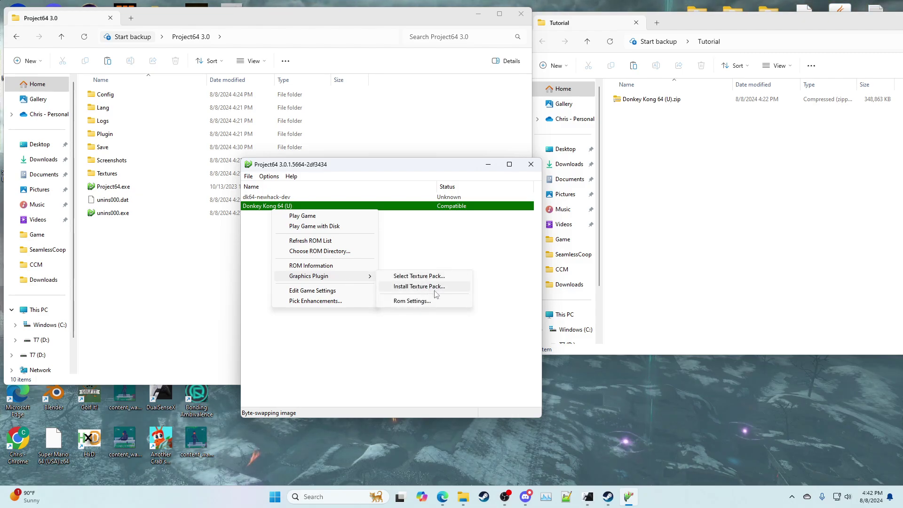
click(446, 277)
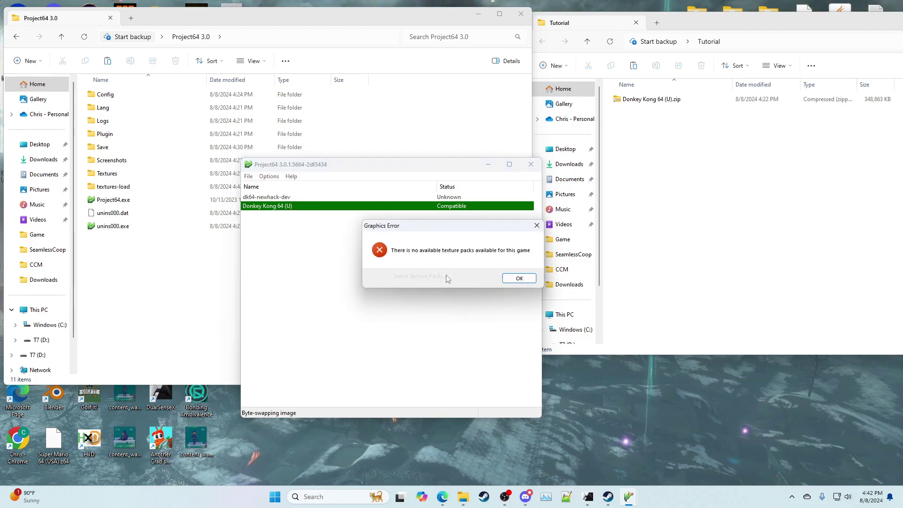
click(519, 279)
click(178, 291)
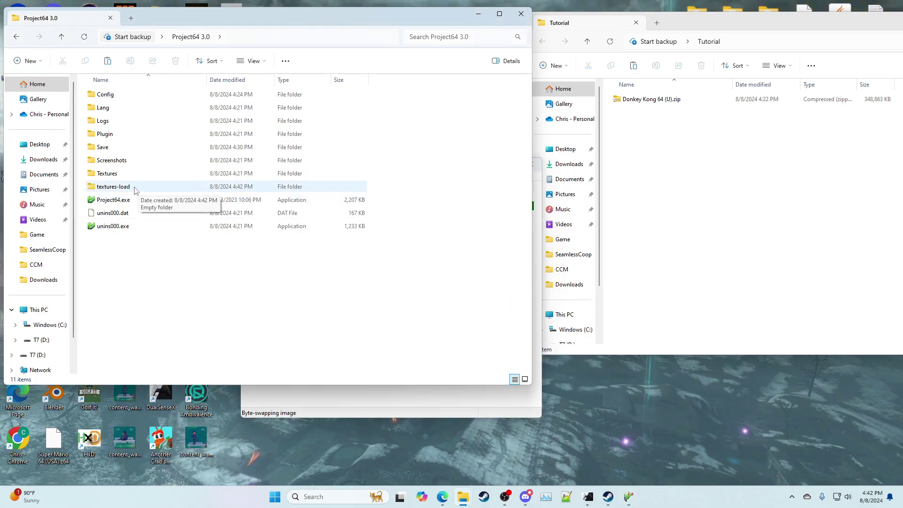
double_click(135, 188)
Check the texture pack directory in the emulator configuration's Directories settings and close the configuration
click(343, 396)
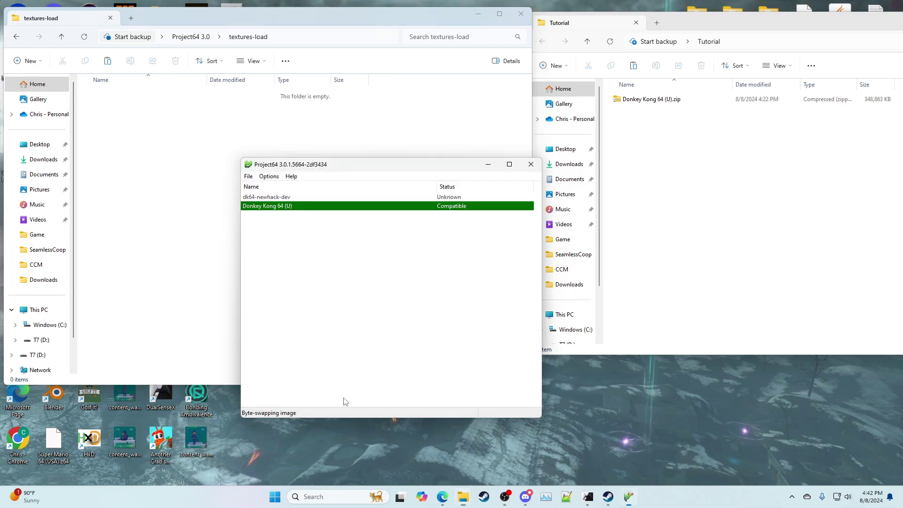
click(269, 177)
click(292, 268)
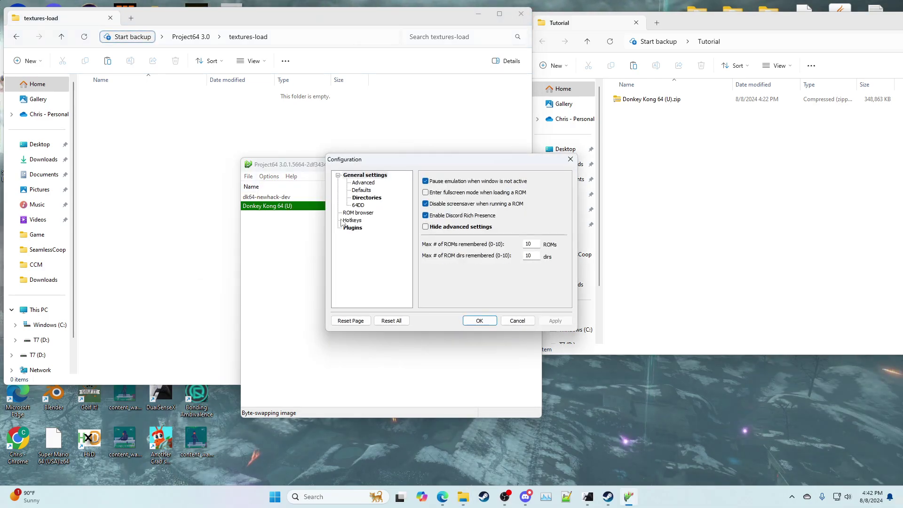
click(361, 198)
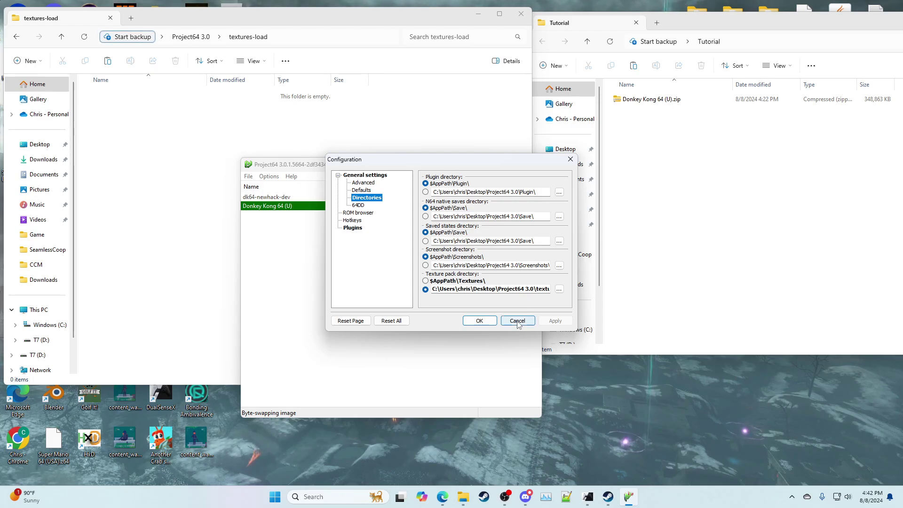
click(479, 321)
Move Donkey Kong 64 (U).zip from the Tutorial folder into the textures-load folder
click(157, 177)
click(737, 269)
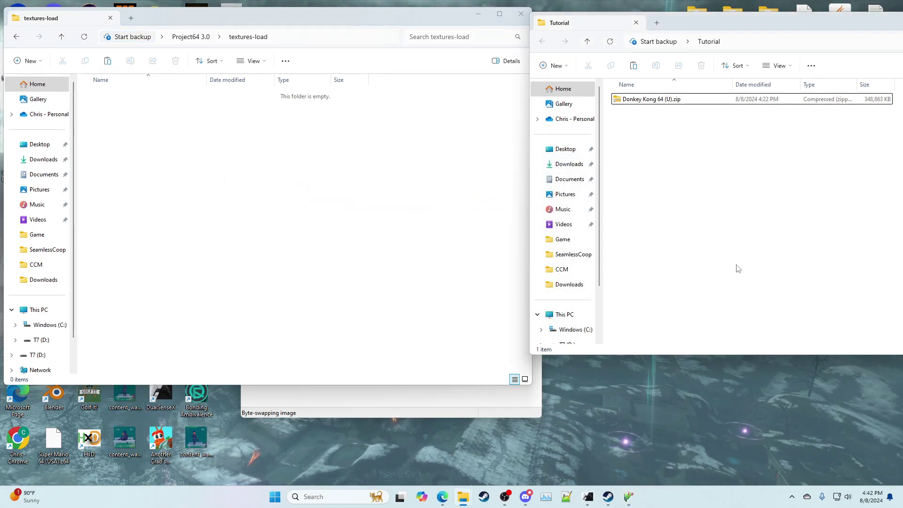
drag(651, 100, 262, 195)
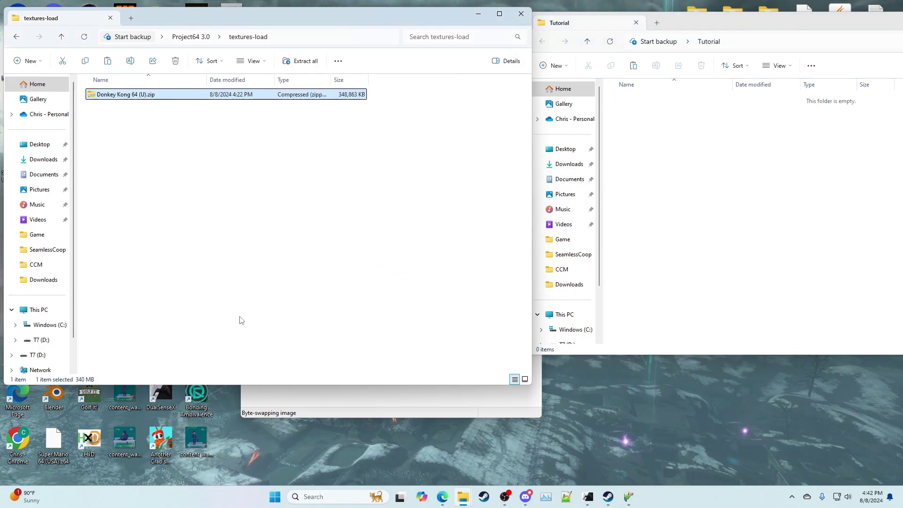
Go up to the Project64 3.0 folder and reopen textures-load to check the location of Donkey Kong 64 (U).zip
click(203, 39)
click(303, 402)
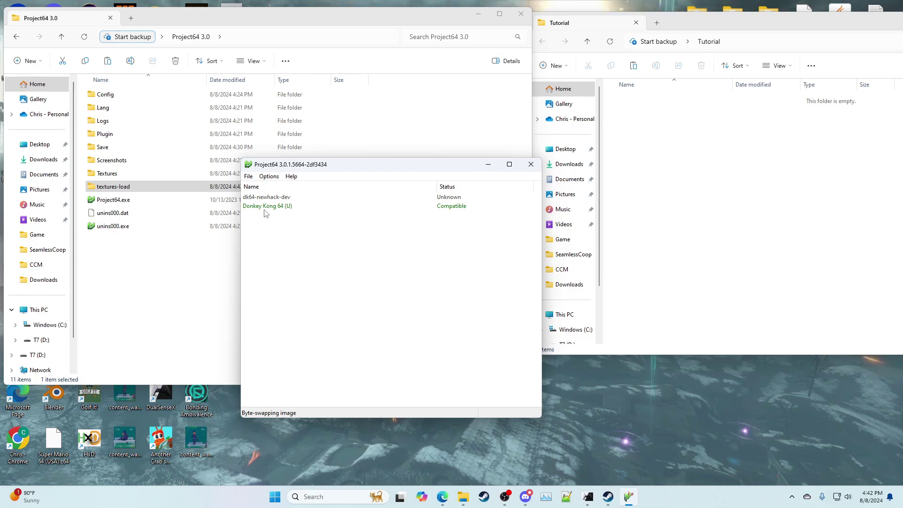
double_click(147, 187)
click(95, 95)
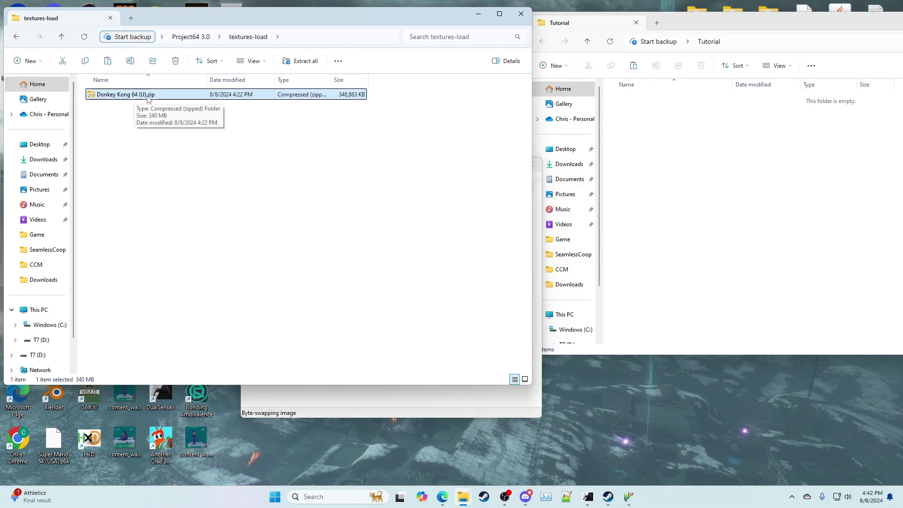
Try to select a texture pack for Donkey Kong 64 (U) through the graphics plugin's game options
click(349, 405)
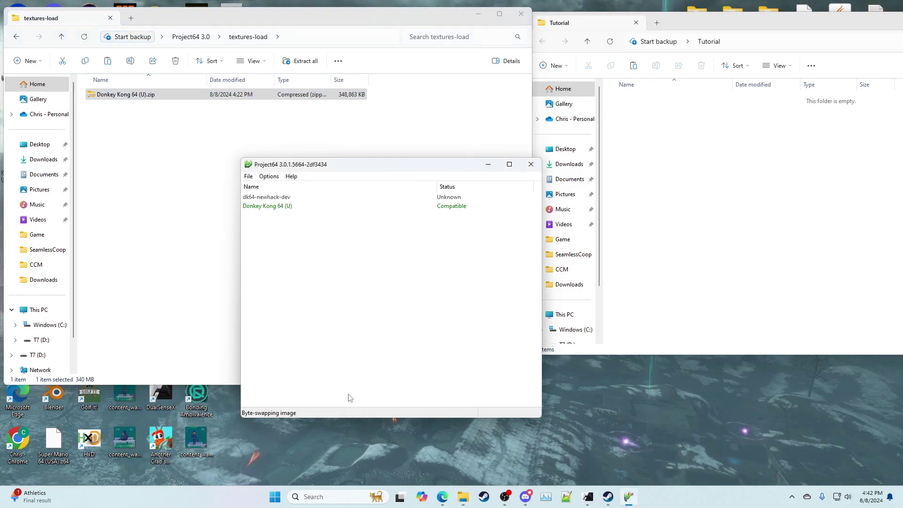
right_click(289, 209)
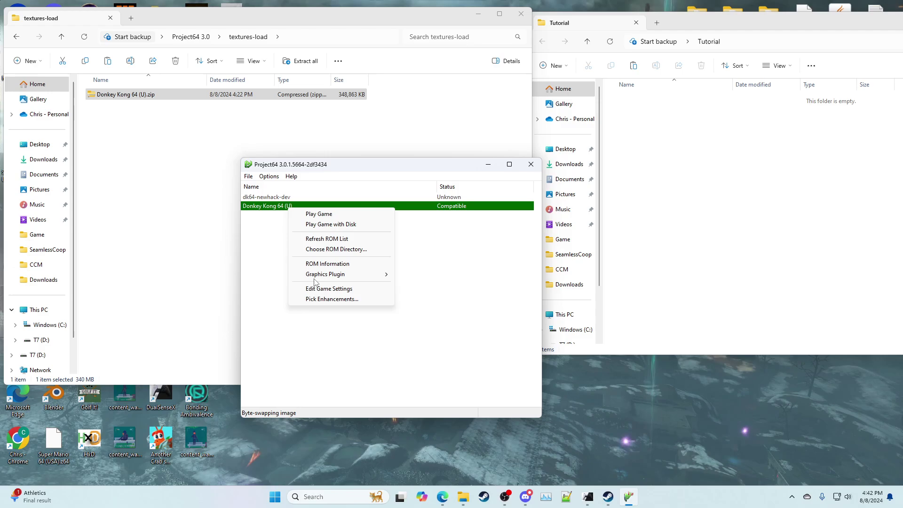
click(424, 276)
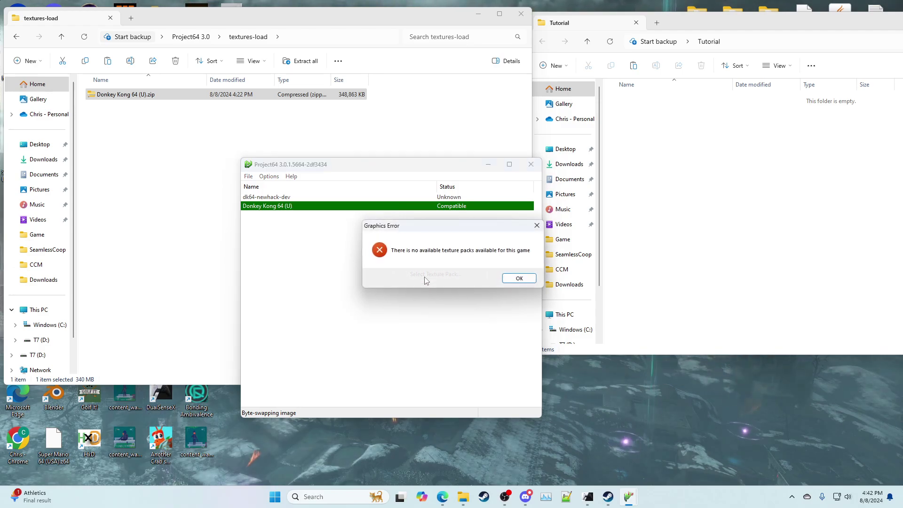
click(517, 281)
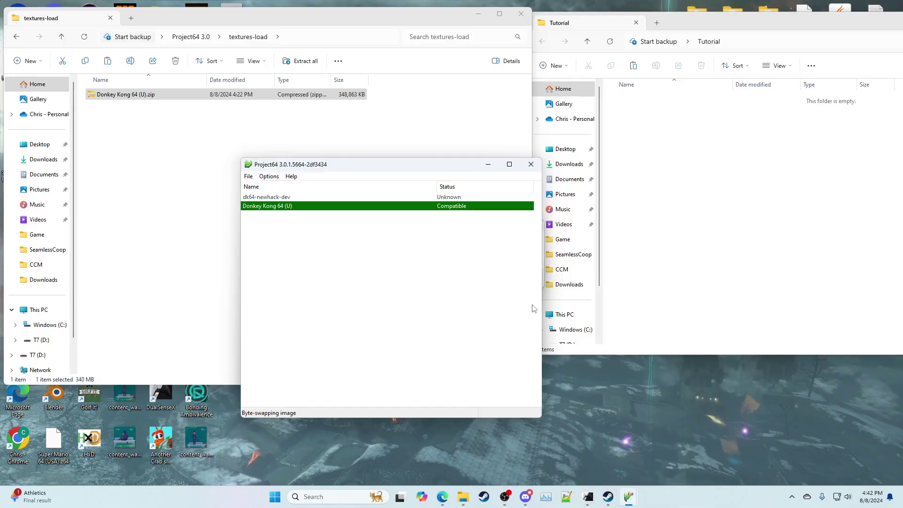
drag(451, 165, 312, 180)
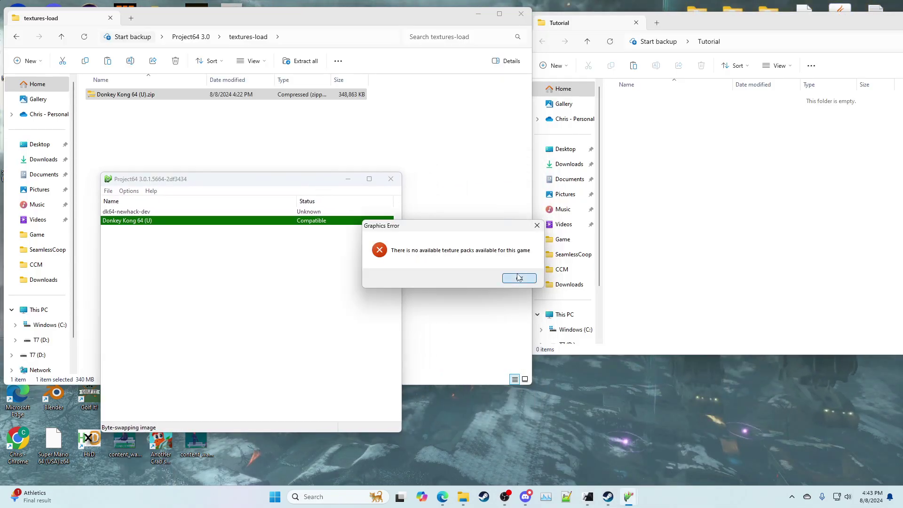
key(Return)
Select the Upscaled Textures DK64 texture pack for Donkey Kong 64 (U) and start the game
click(306, 313)
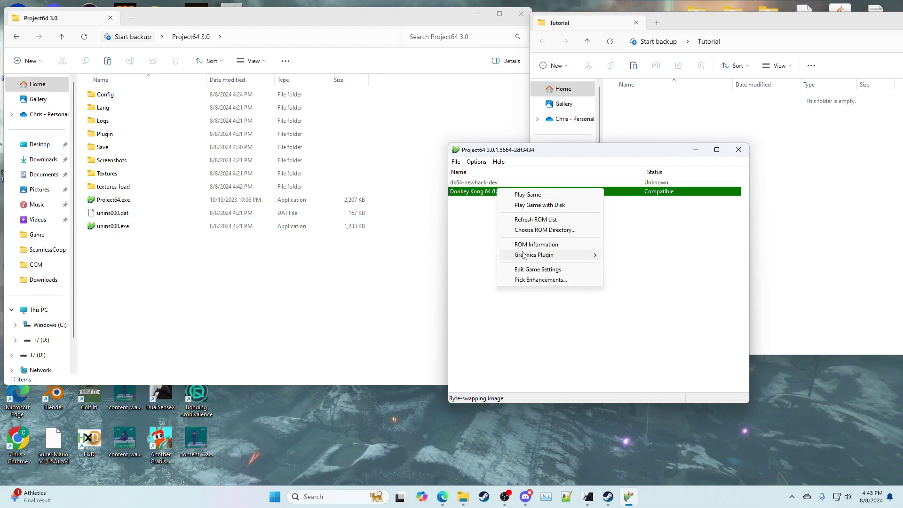
click(636, 255)
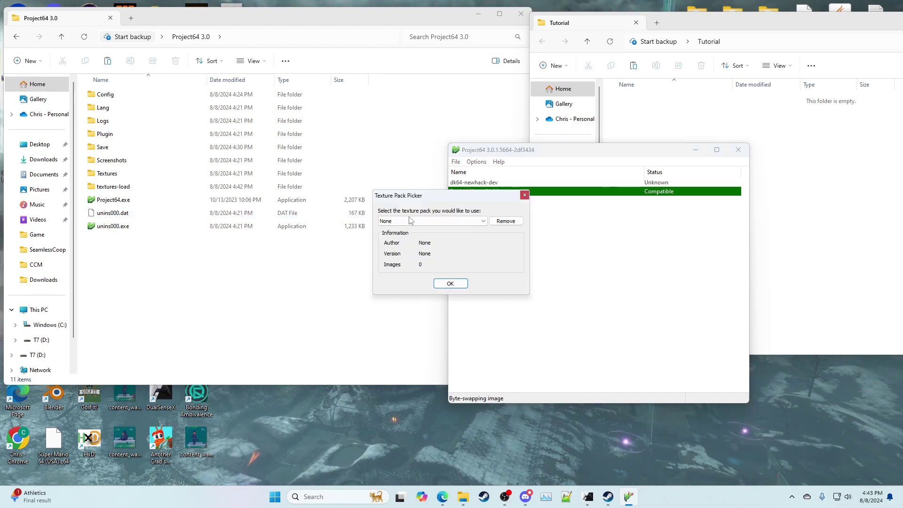
drag(417, 201, 310, 202)
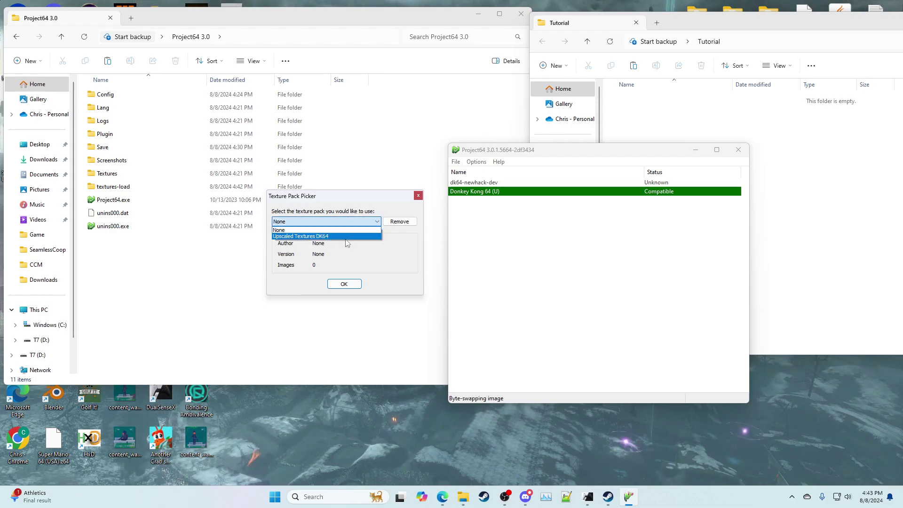
click(345, 285)
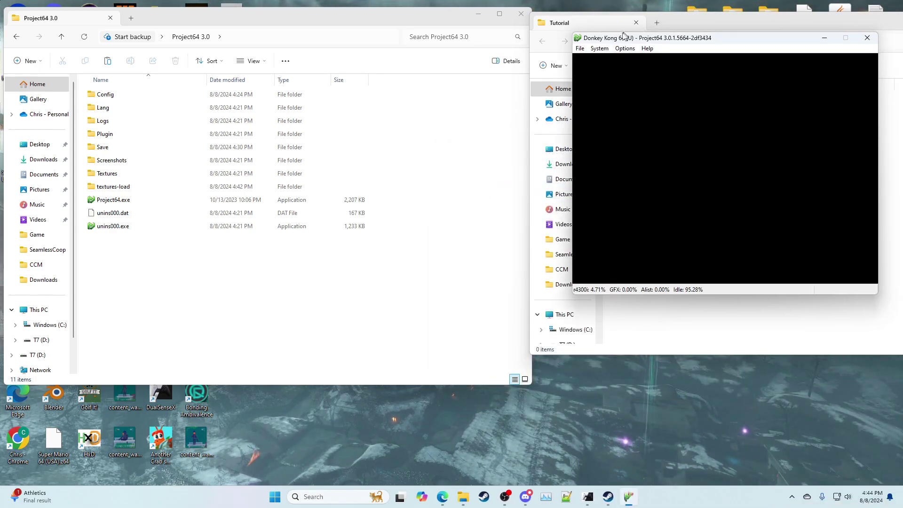
click(440, 57)
click(408, 95)
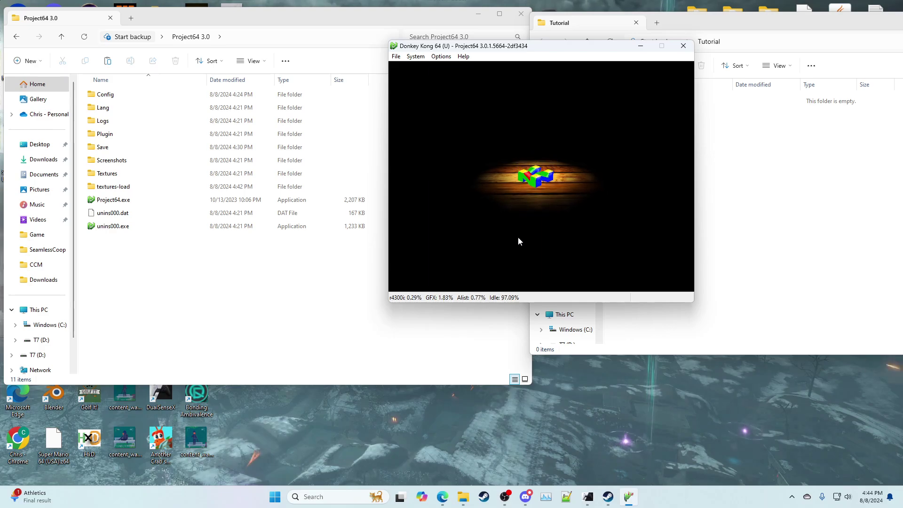
Examine the upscaled textures on the Donkey Kong 64 main menu and open the Adventure game selection
click(442, 56)
click(576, 245)
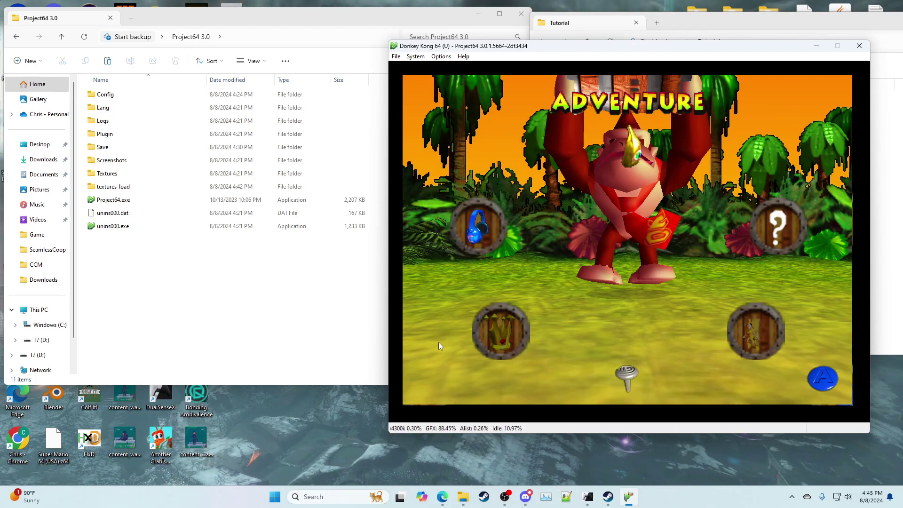
key(Right)
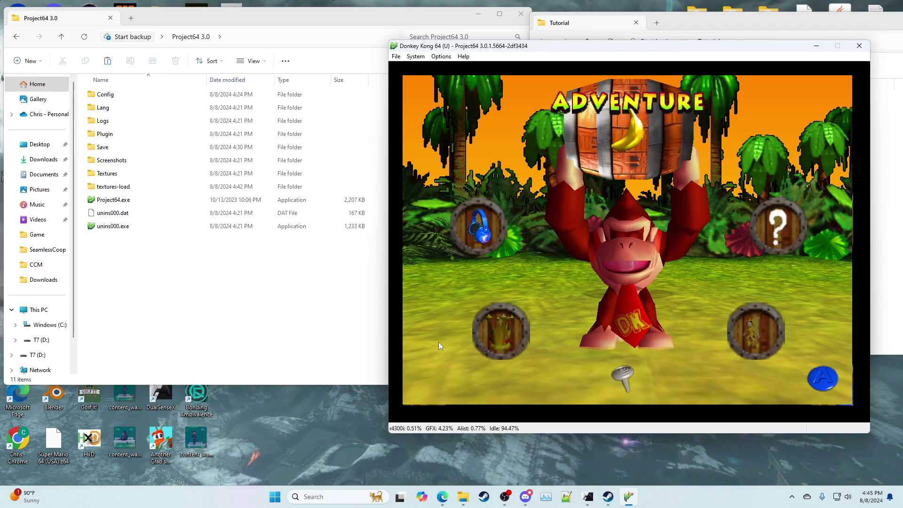
key(Left)
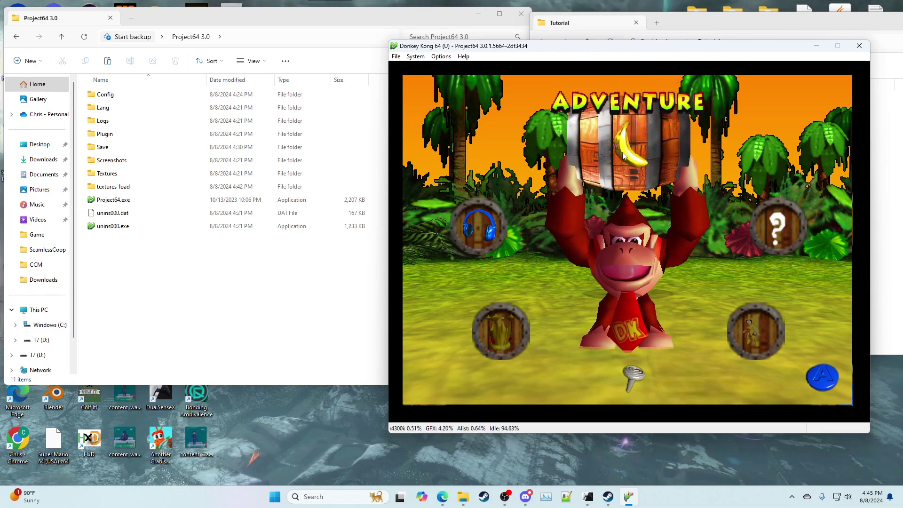
key(Left)
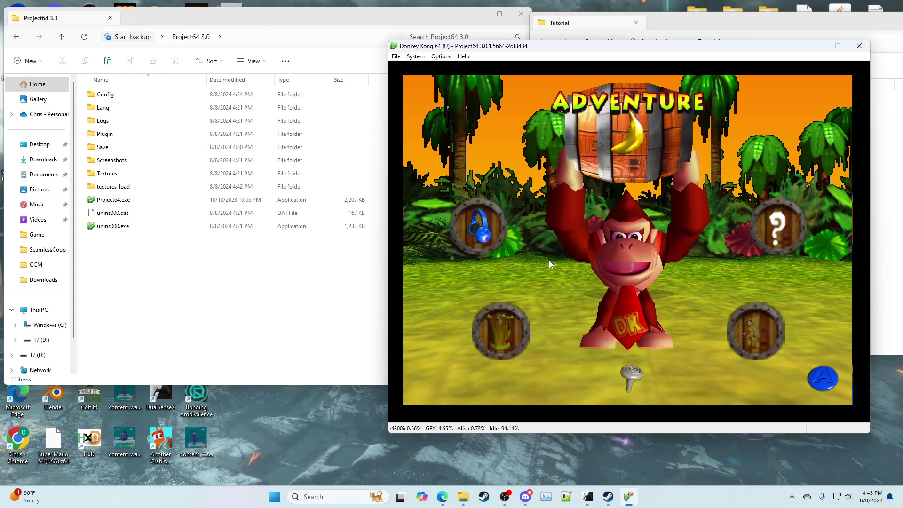
key(Right)
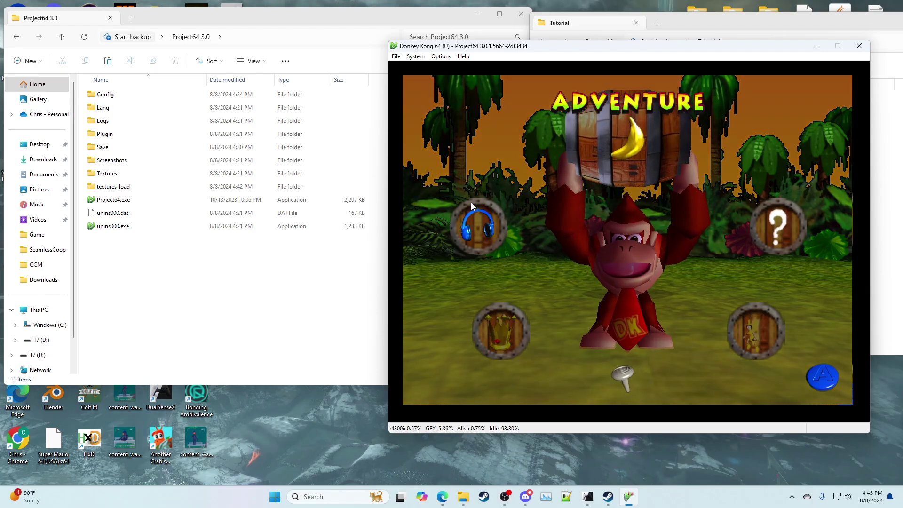
key(Right)
key(Left)
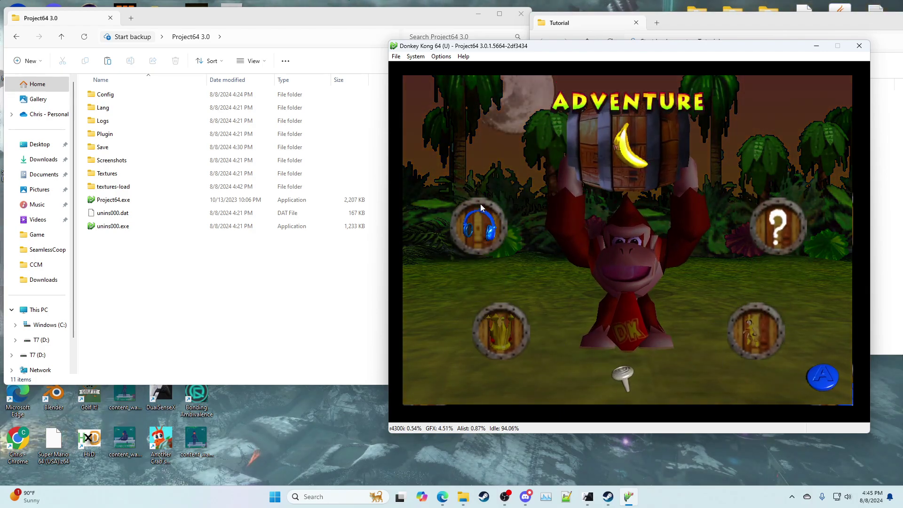
key(Left)
key(Right)
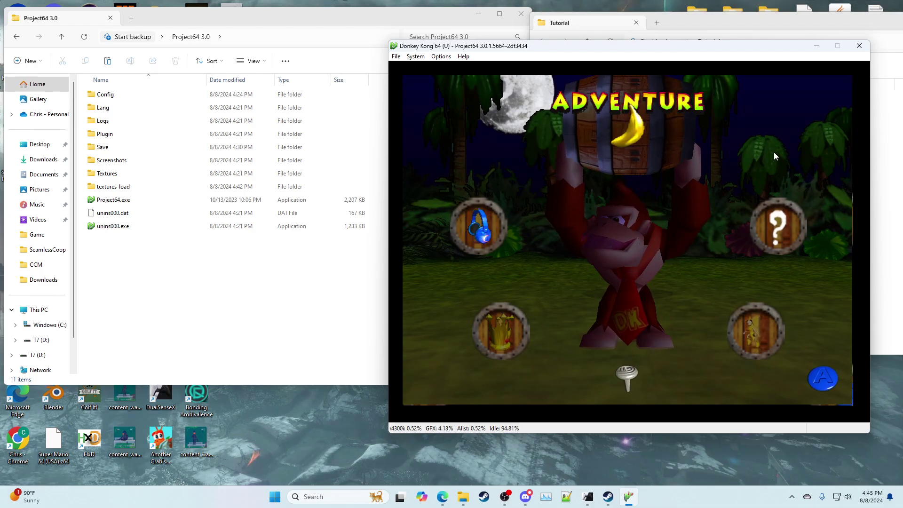
key(Return)
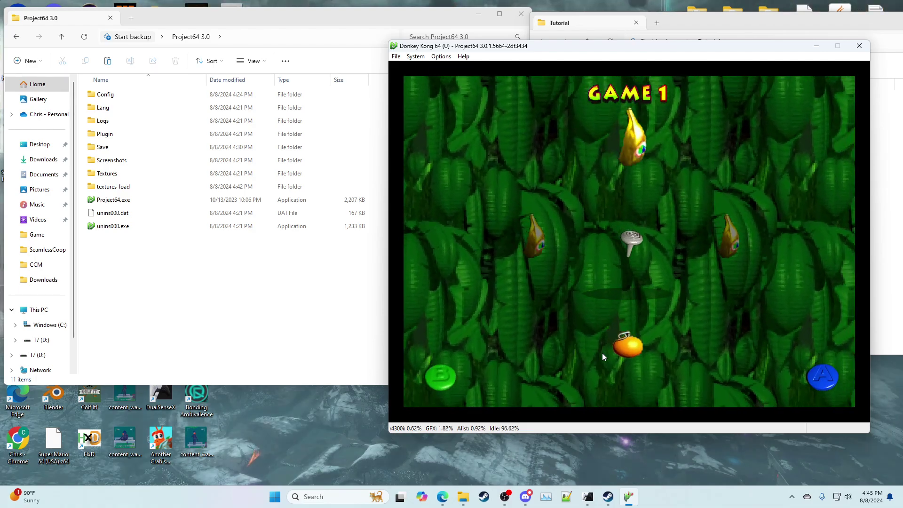
End the current emulation and start Donkey Kong 64 (U) again from the game list
click(396, 57)
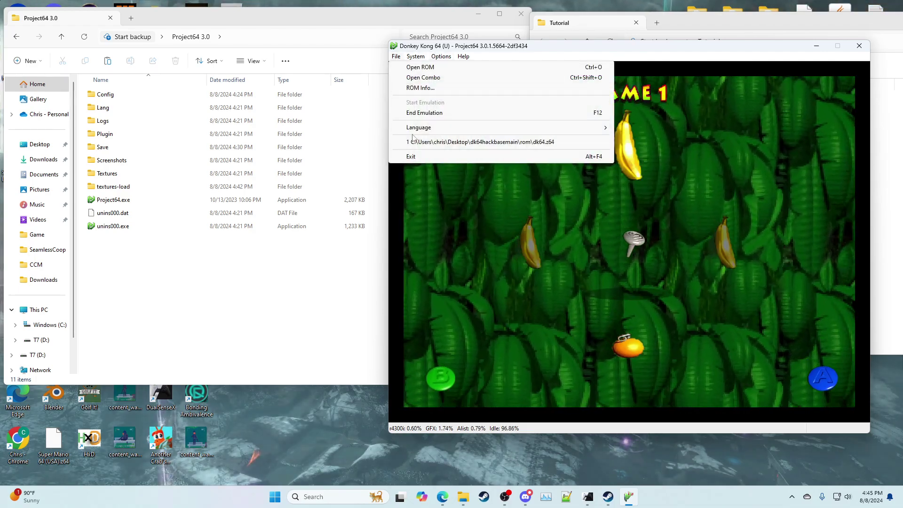
click(424, 112)
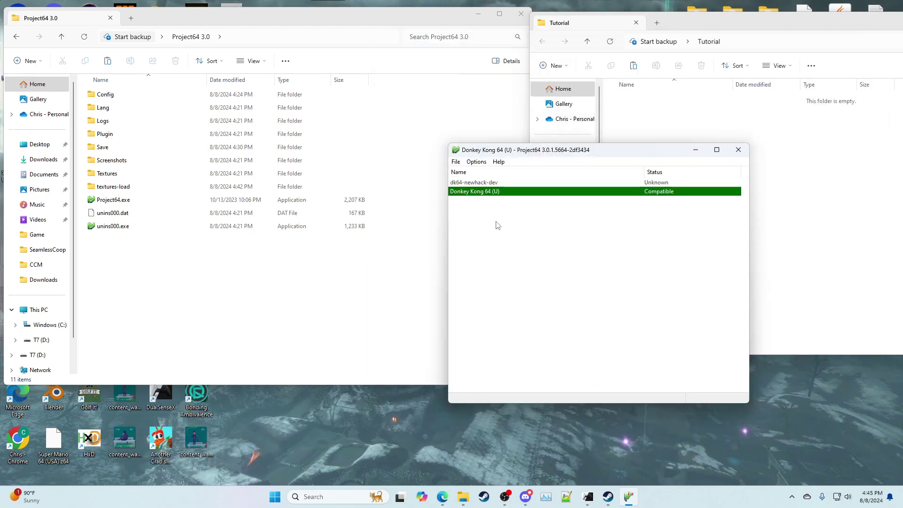
double_click(505, 192)
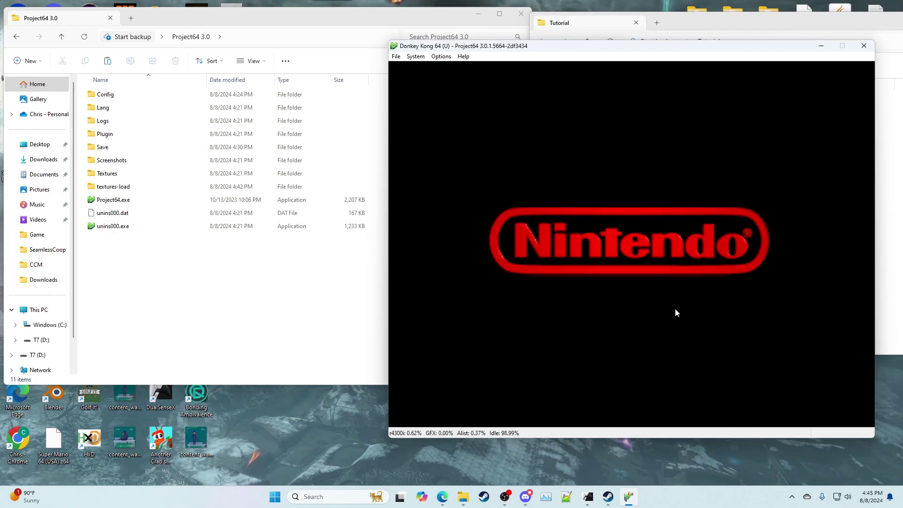
key(alt+Tab)
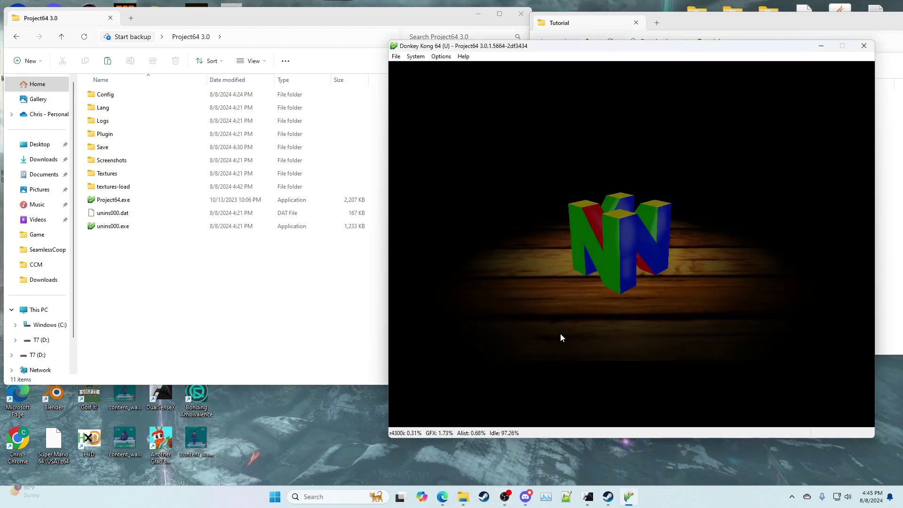
click(616, 251)
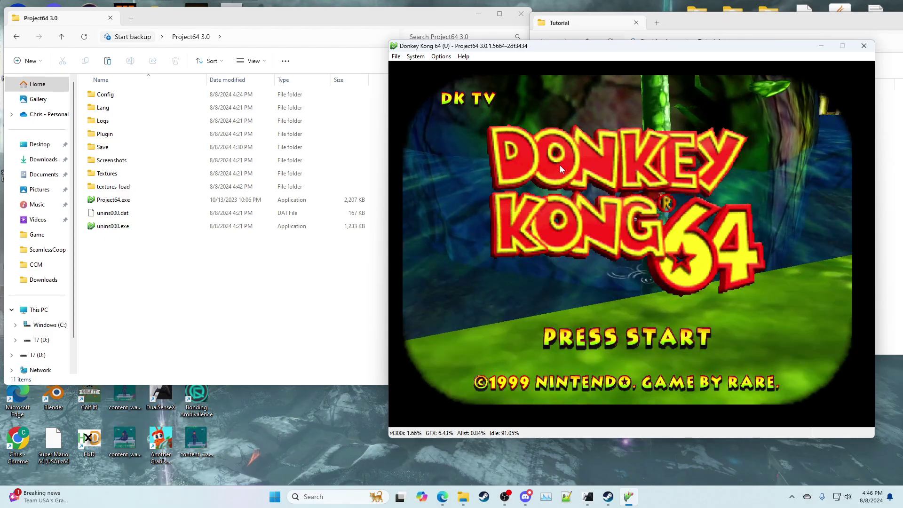
Go past the title screen, check the in-game Options from the main menu and enter gameplay
key(Return)
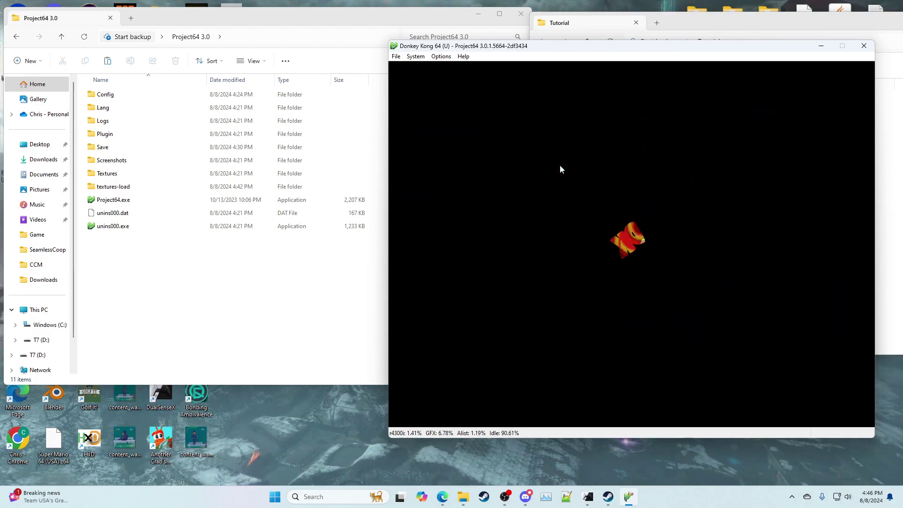
key(Right)
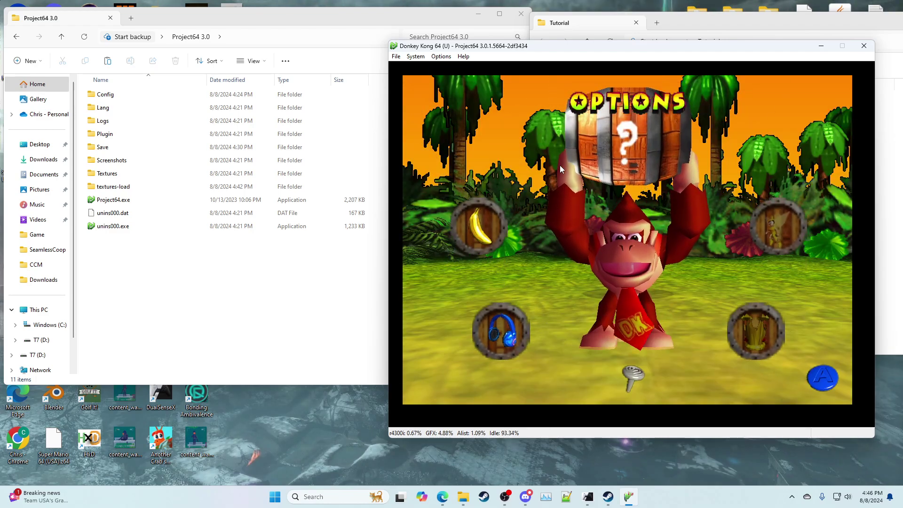
key(Return)
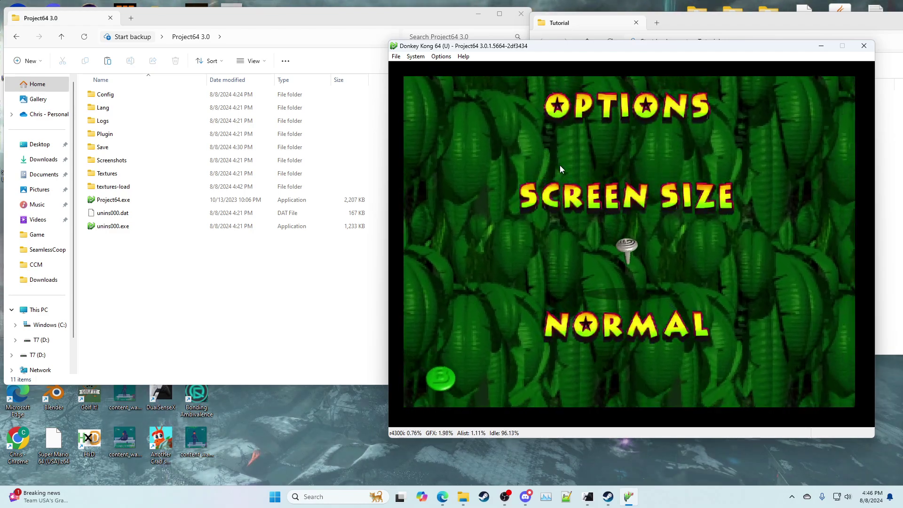
key(Down)
key(Right)
key(c)
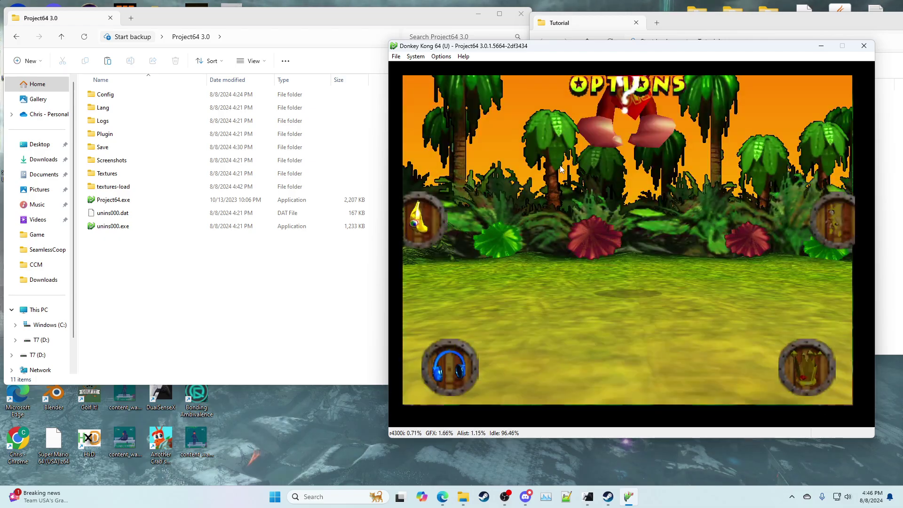
key(Return)
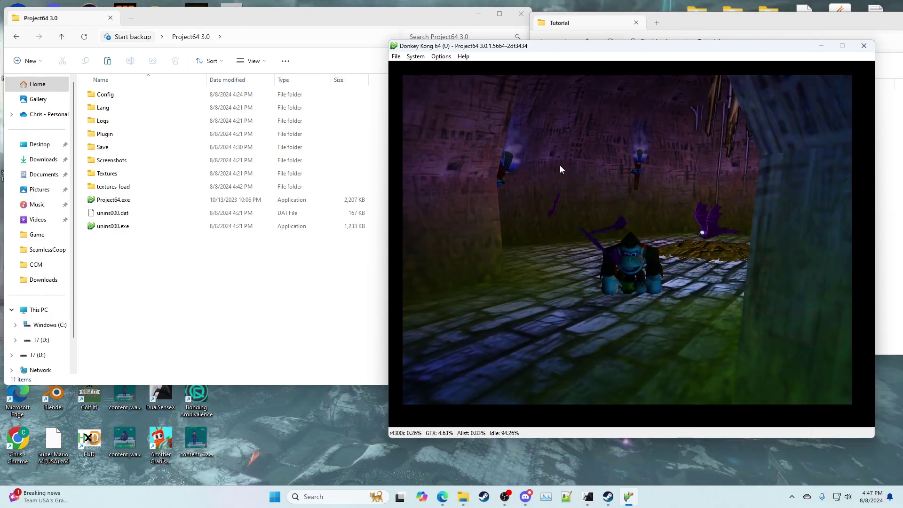
Check the contents of the textures-load folder within Project64 3.0 and close the running emulator
click(104, 188)
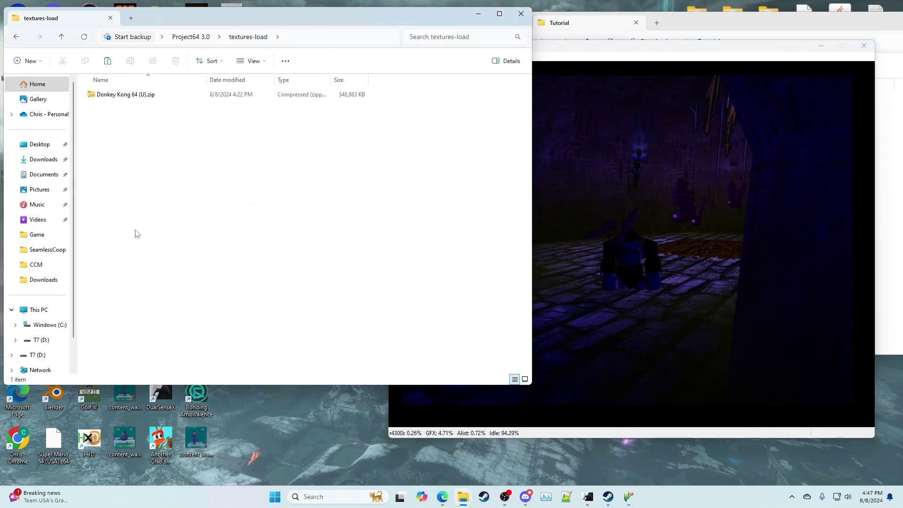
click(191, 37)
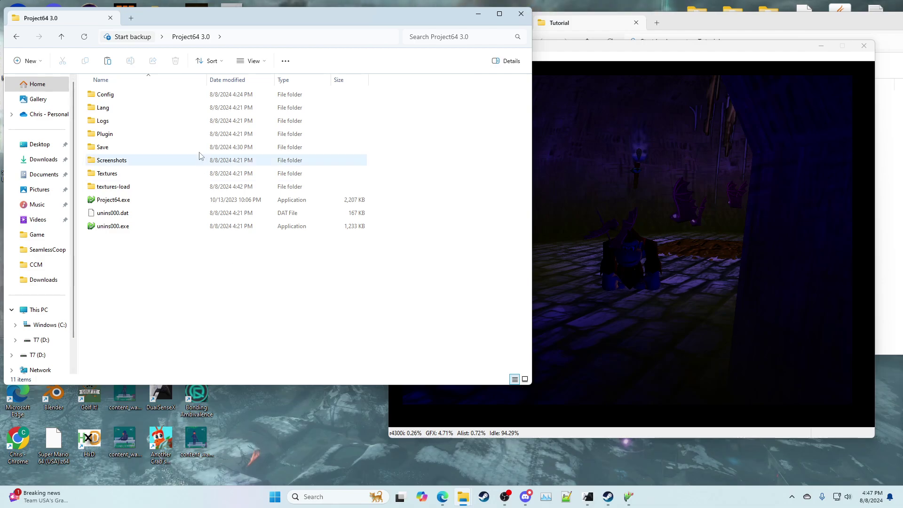
click(690, 273)
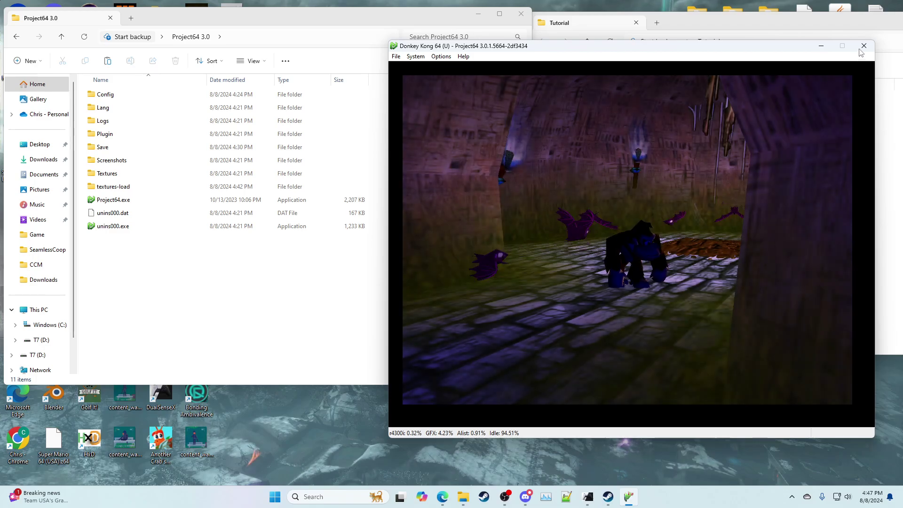
key(alt+F4)
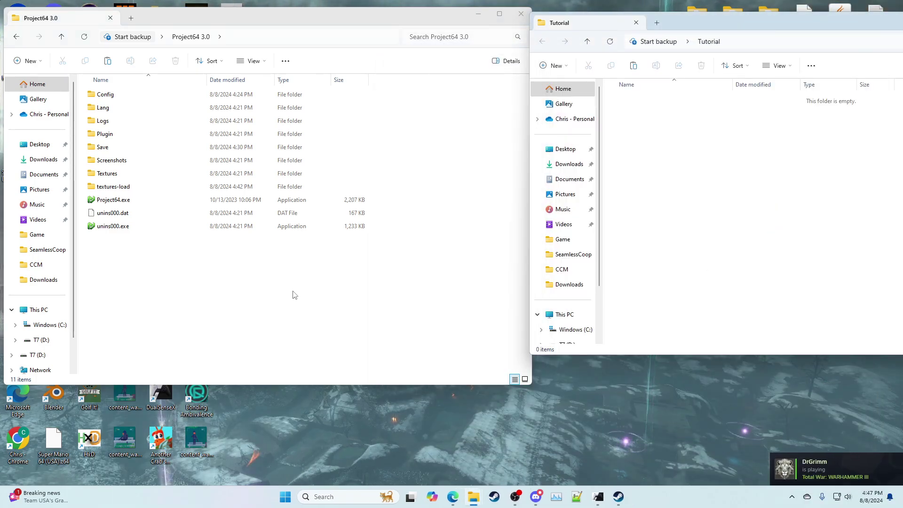